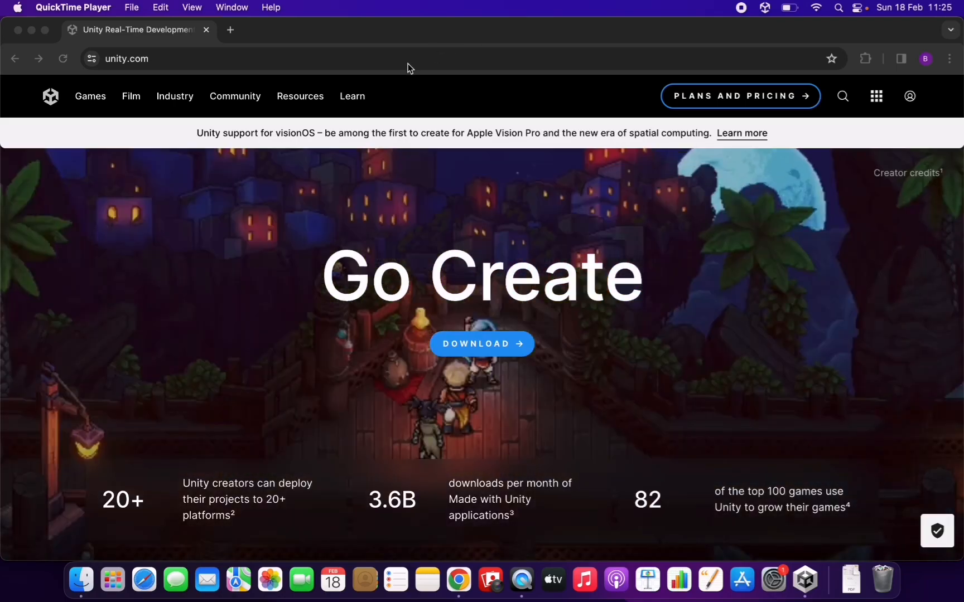
Step: Open Unity's Plans and Pricing page from the unity.com home page and show the Student and hobbyist plans
click(382, 58)
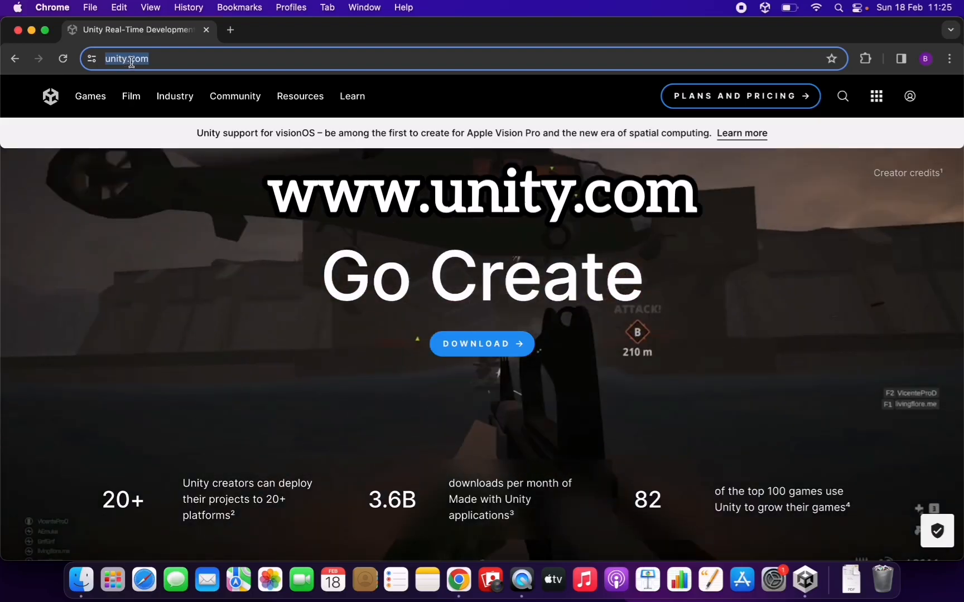
click(159, 59)
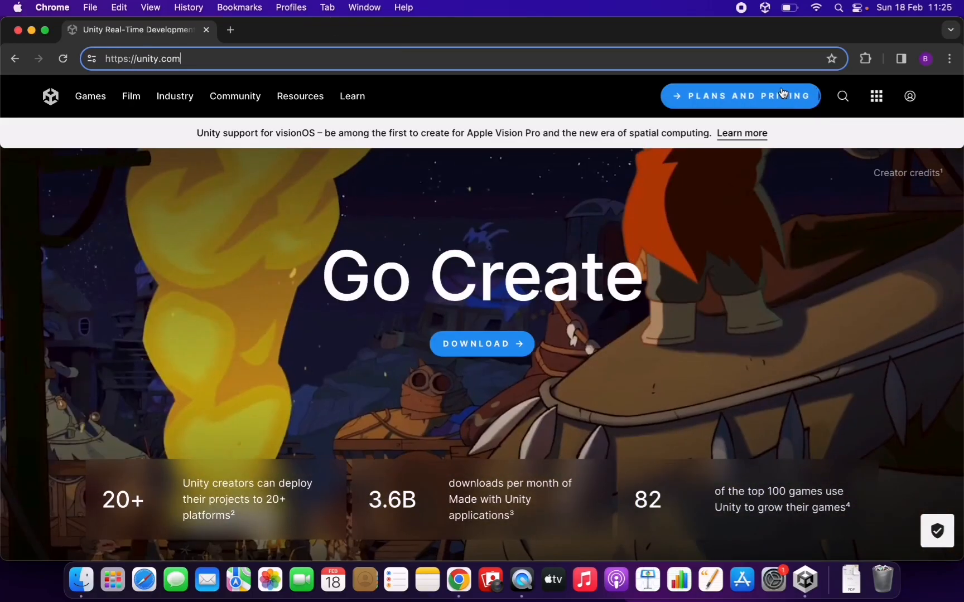
click(911, 97)
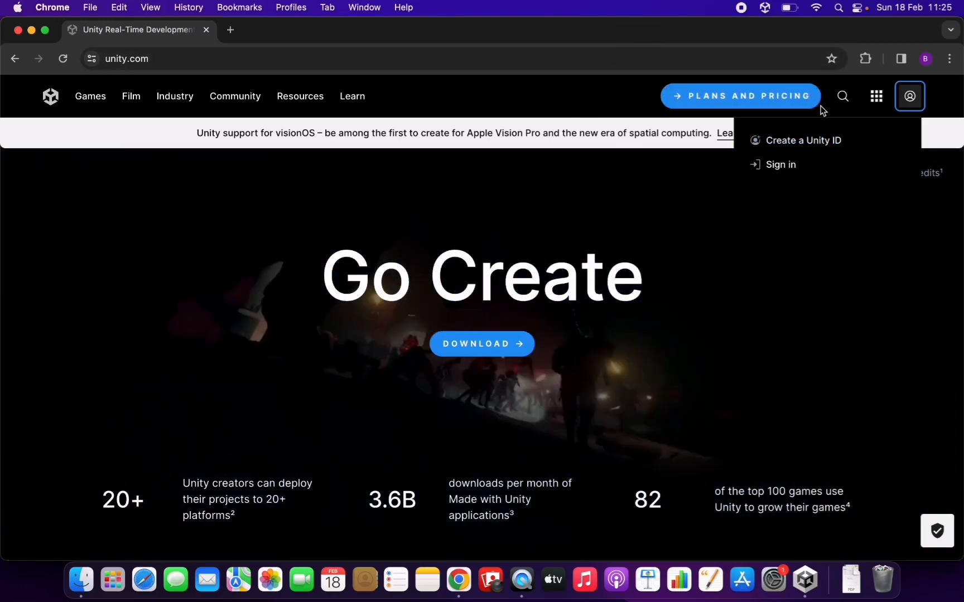
click(720, 98)
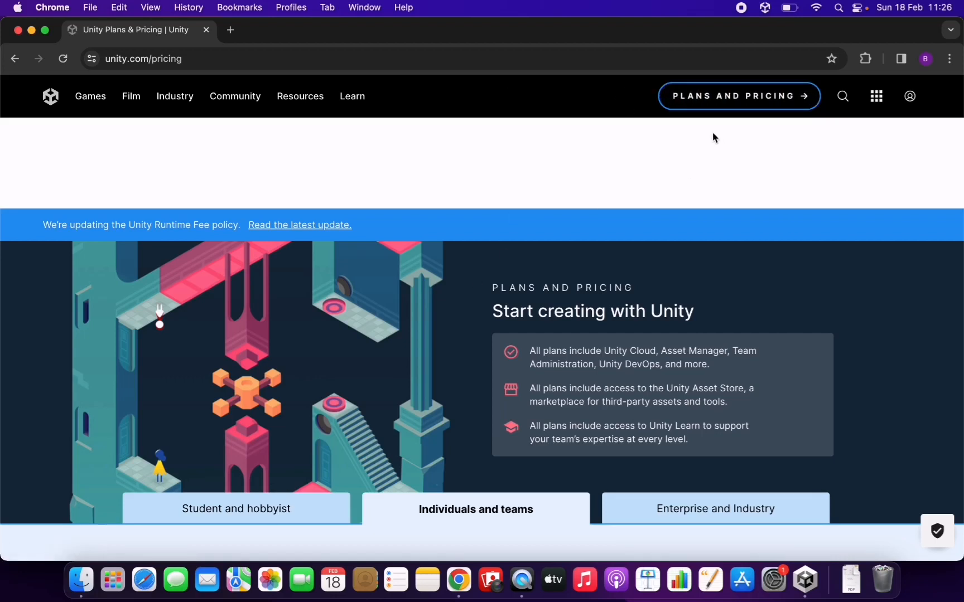
scroll(538, 245, down, 5)
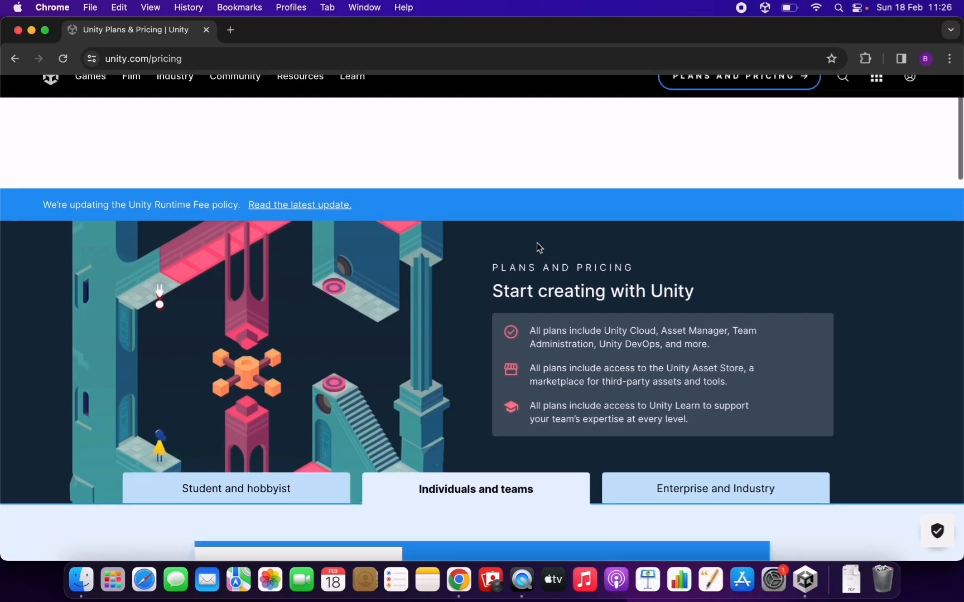
scroll(537, 242, down, 3)
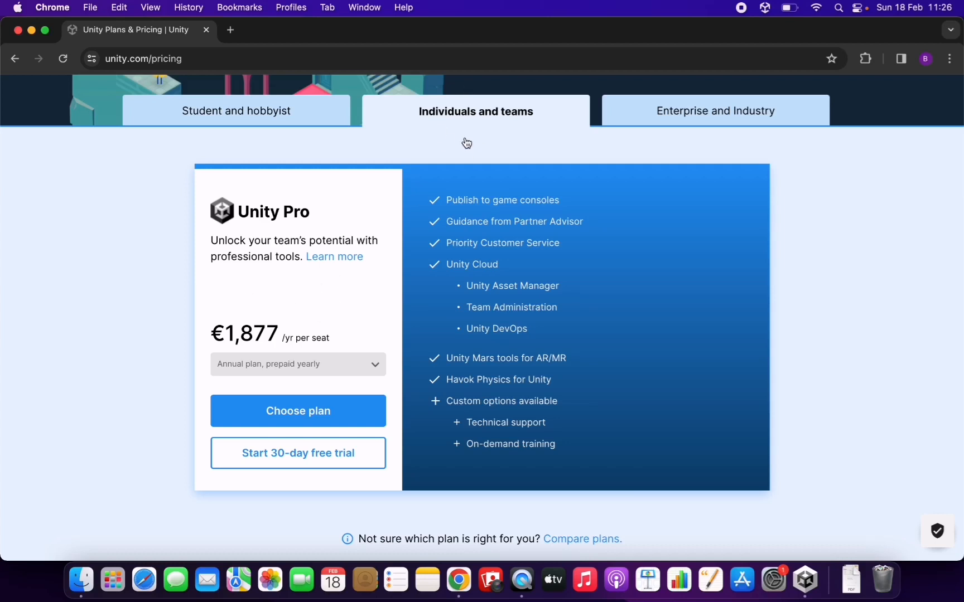
click(230, 116)
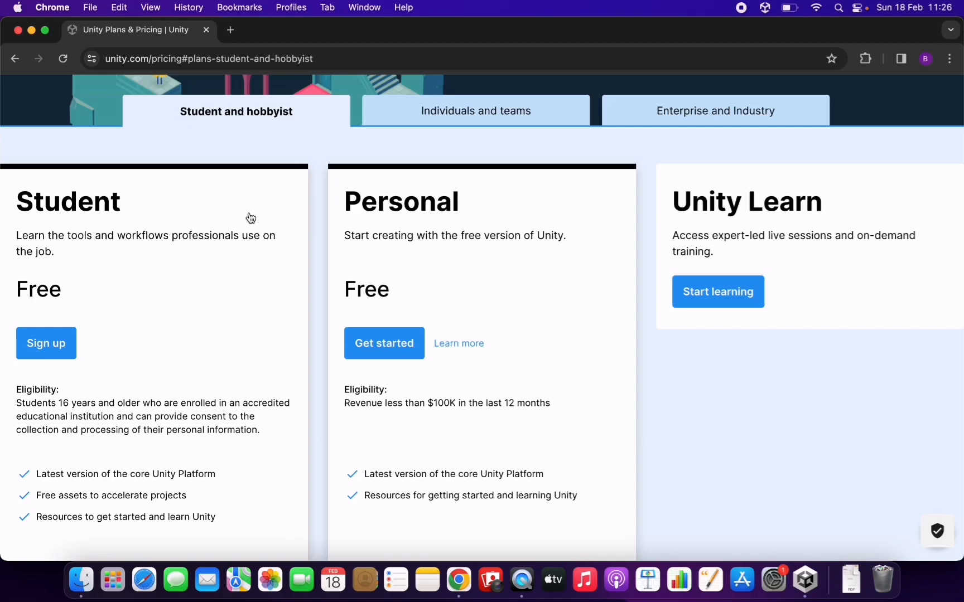
Step: Examine the Student and Personal plans, including the Personal plan's price and revenue eligibility
double_click(63, 201)
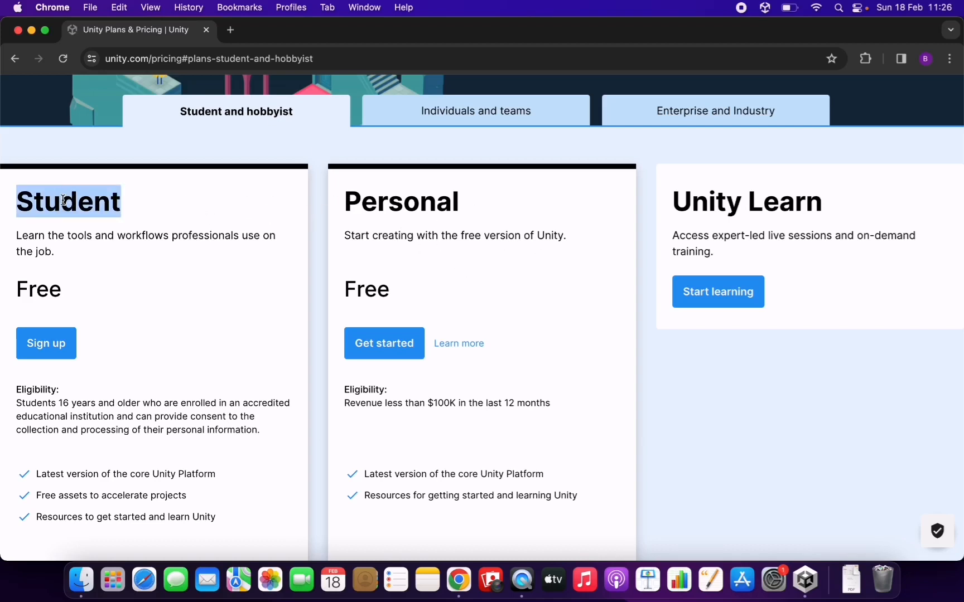
double_click(424, 202)
click(501, 208)
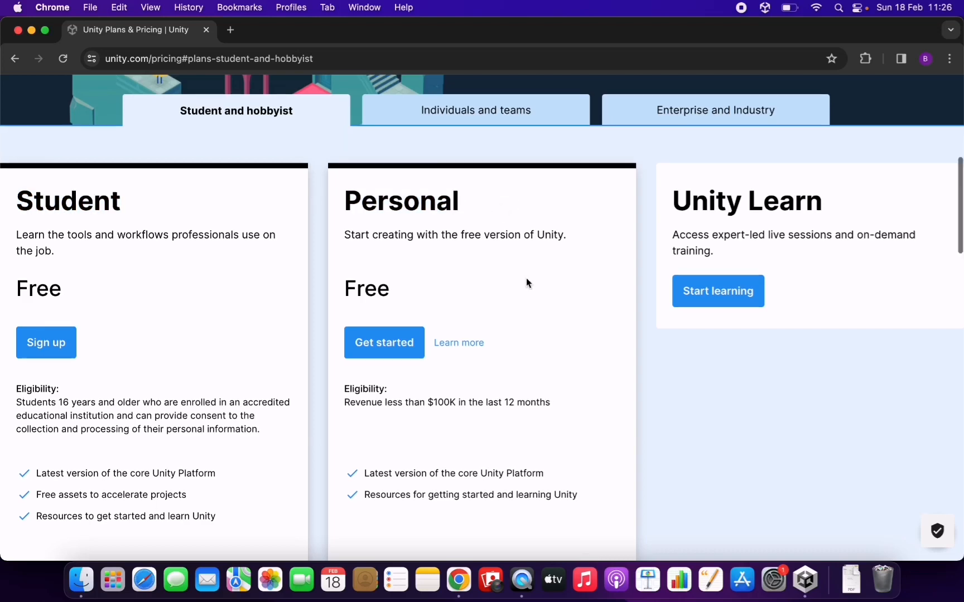
scroll(527, 278, down, 2)
scroll(526, 283, down, 2)
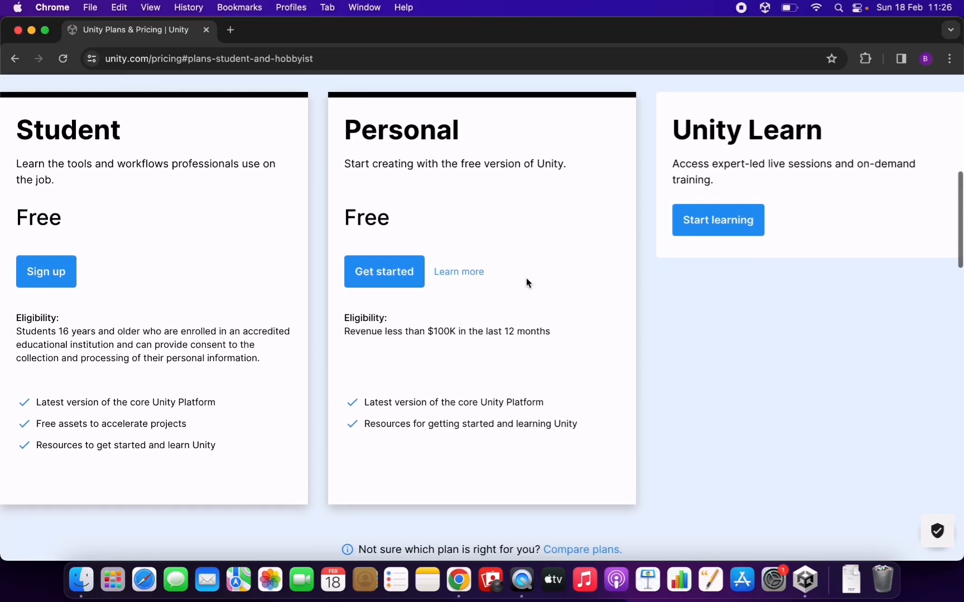
double_click(407, 134)
click(475, 224)
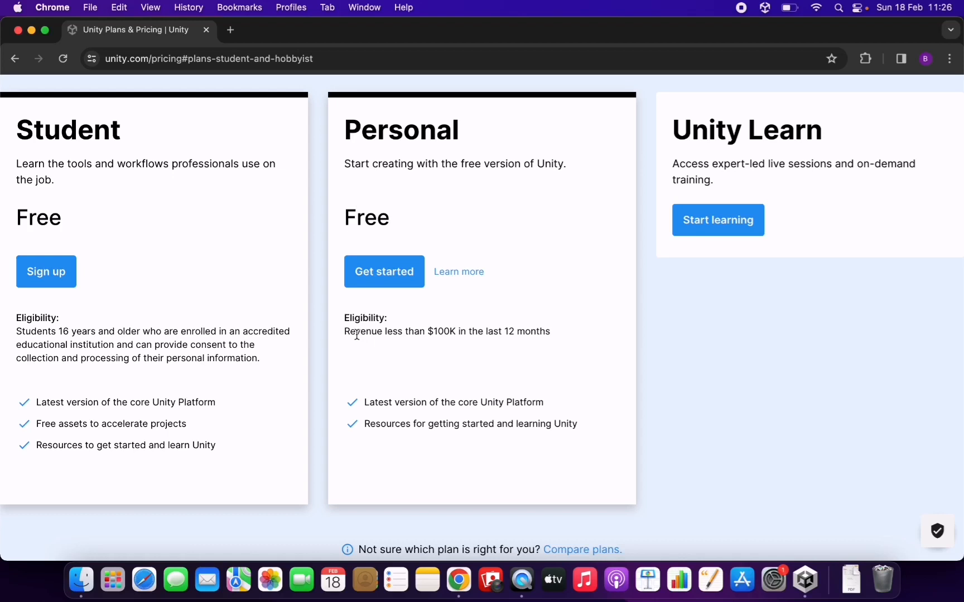
drag(357, 335, 457, 334)
click(481, 332)
double_click(383, 126)
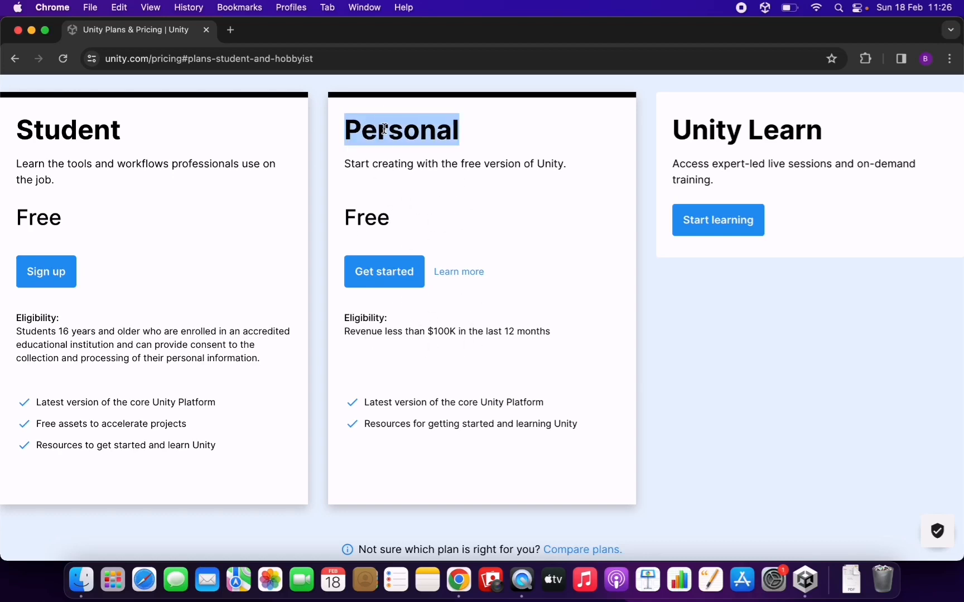
click(513, 235)
scroll(554, 217, up, 10)
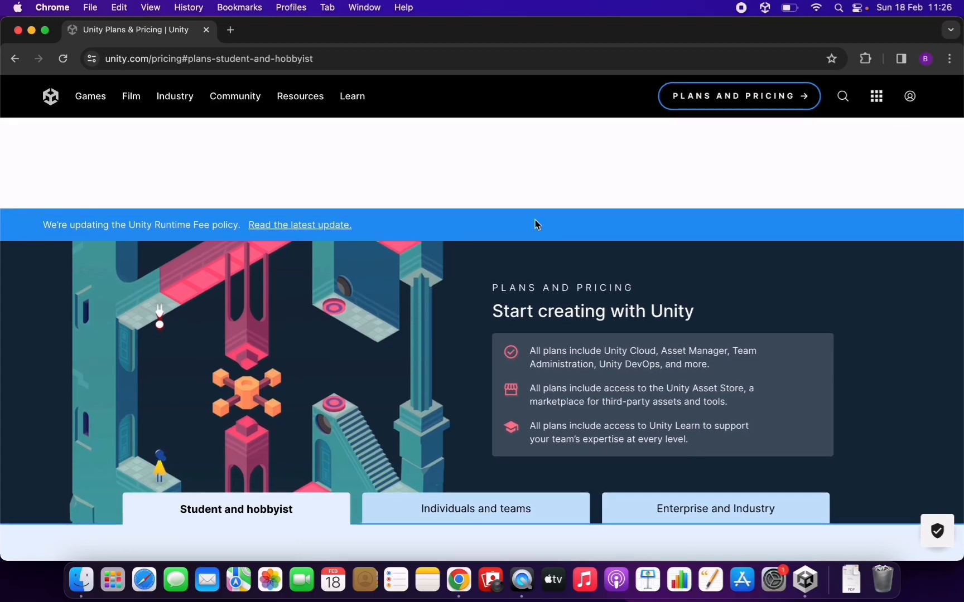
scroll(535, 223, down, 10)
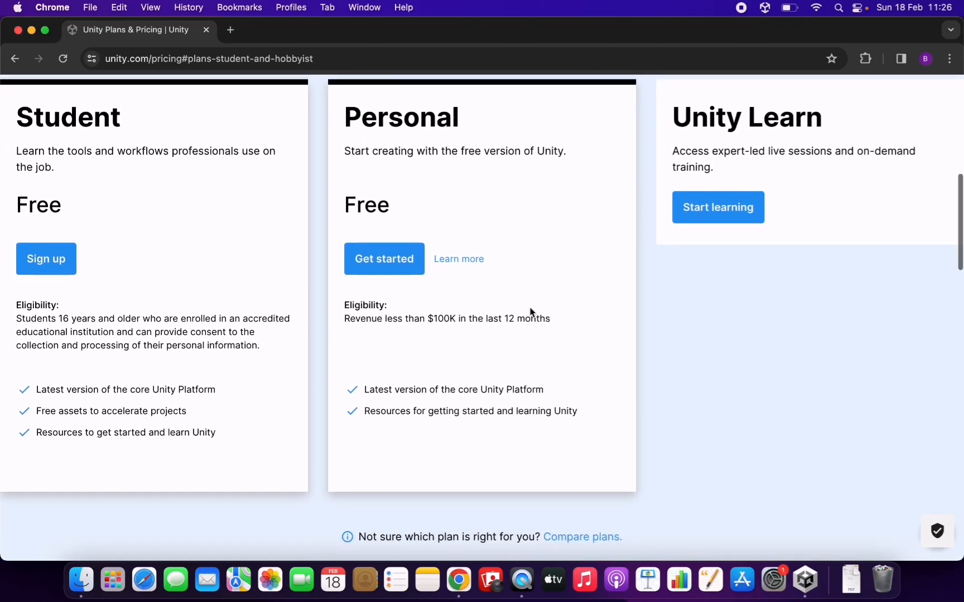
scroll(530, 312, up, 1)
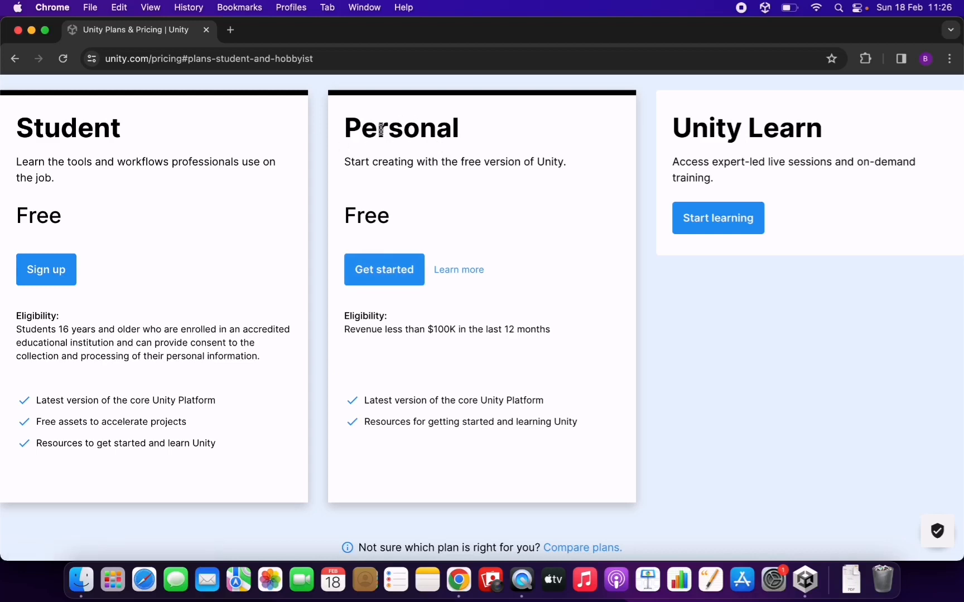
Step: Get started with the free Personal plan and go to the "Create with Unity in three steps" section of the download page
click(384, 272)
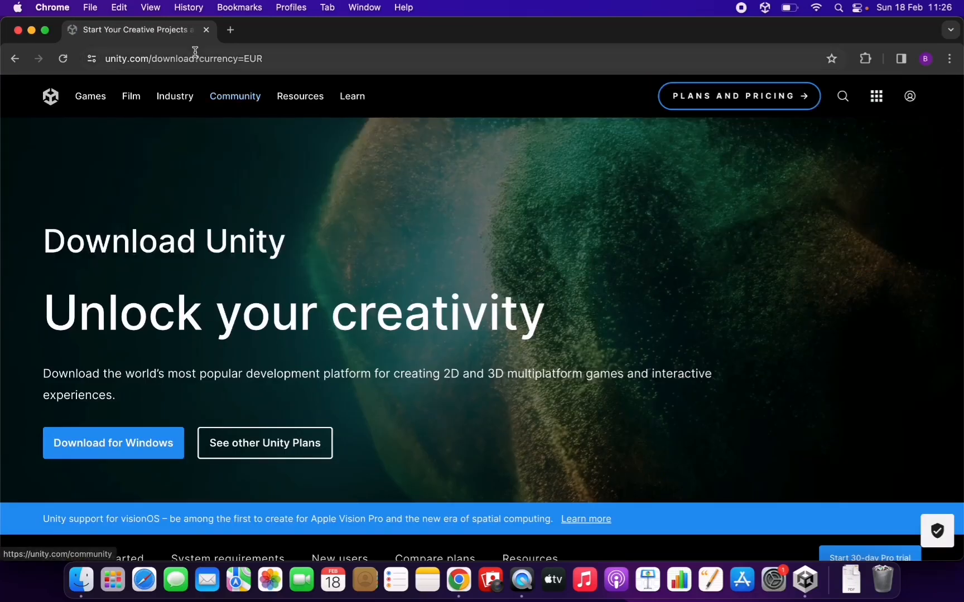
drag(194, 58, 105, 62)
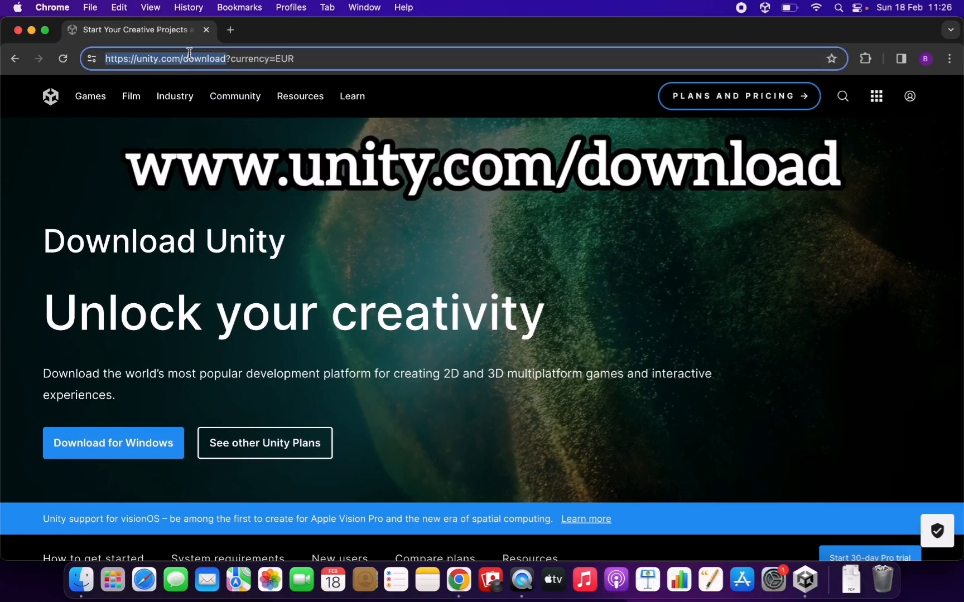
click(301, 59)
scroll(469, 289, down, 1)
scroll(469, 289, down, 7)
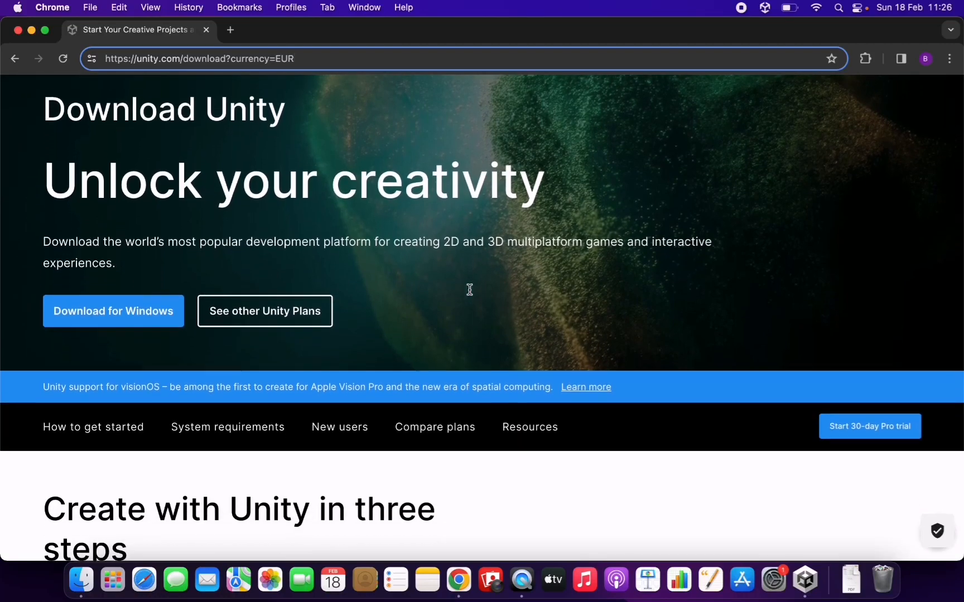
scroll(469, 294, down, 3)
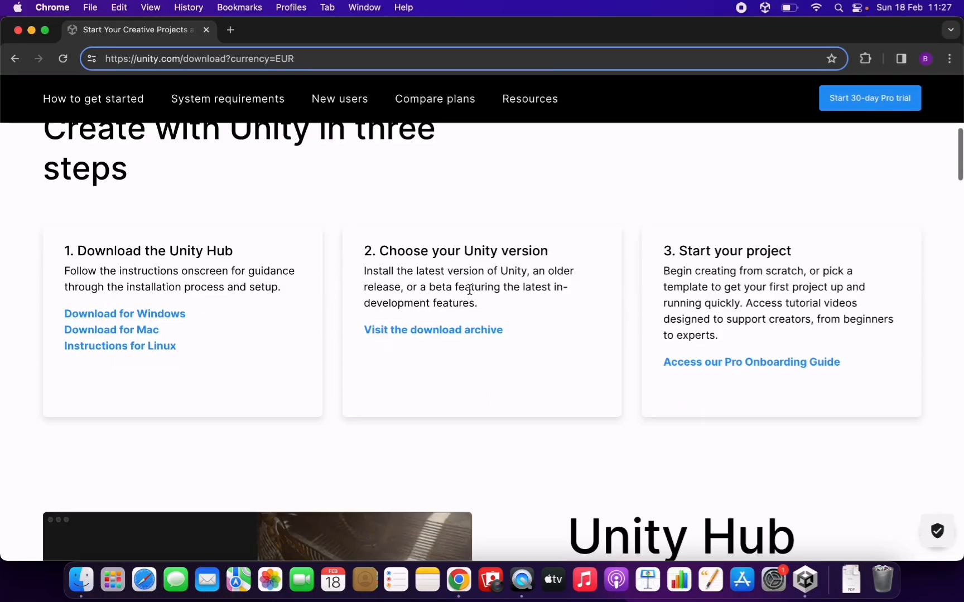
scroll(470, 294, up, 2)
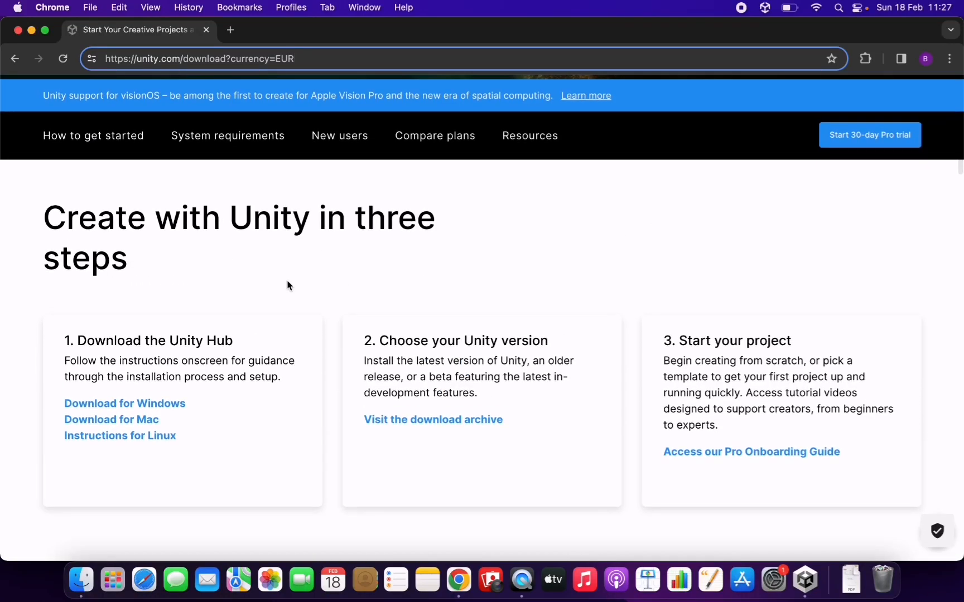
Step: Read through the three setup steps: downloading the Unity Hub, choosing a Unity version and starting a project
drag(63, 342, 231, 341)
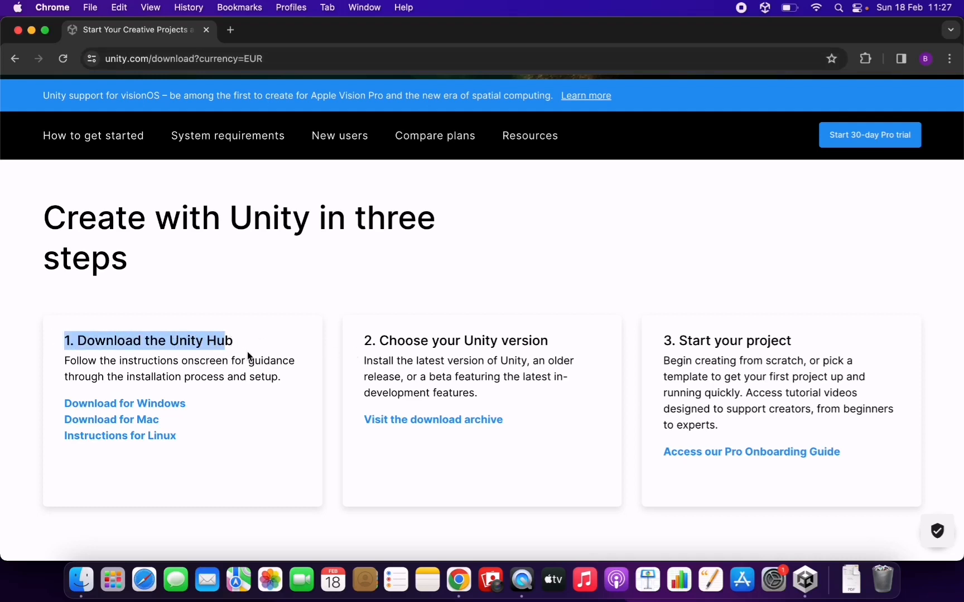
click(248, 353)
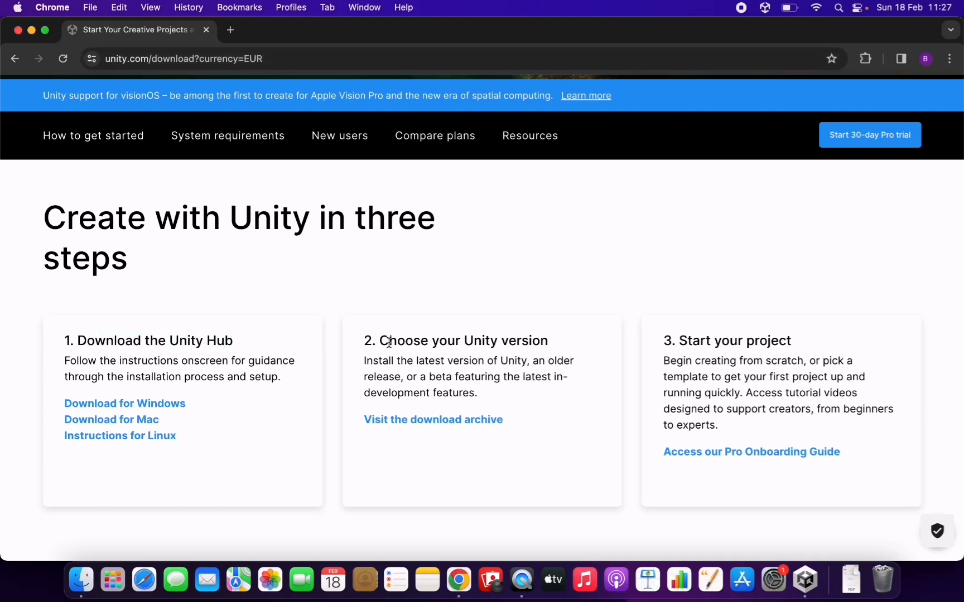
drag(389, 342, 532, 342)
click(589, 346)
drag(680, 341, 788, 338)
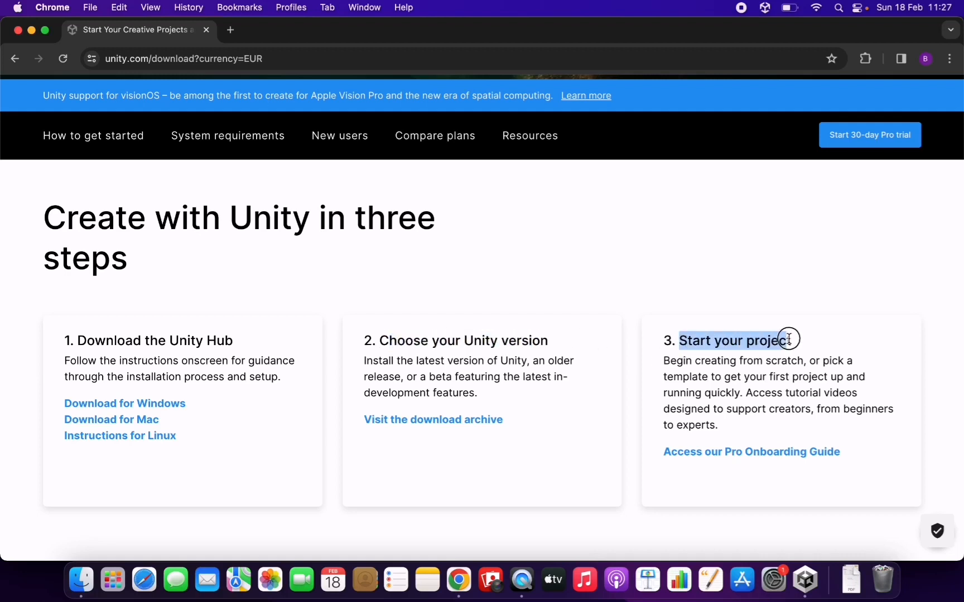
click(822, 346)
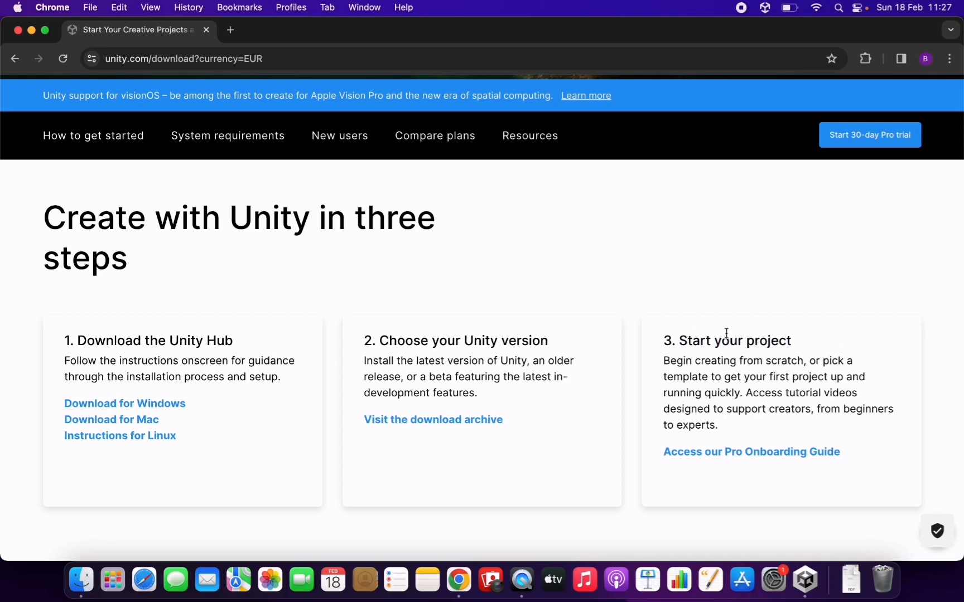
triple_click(121, 339)
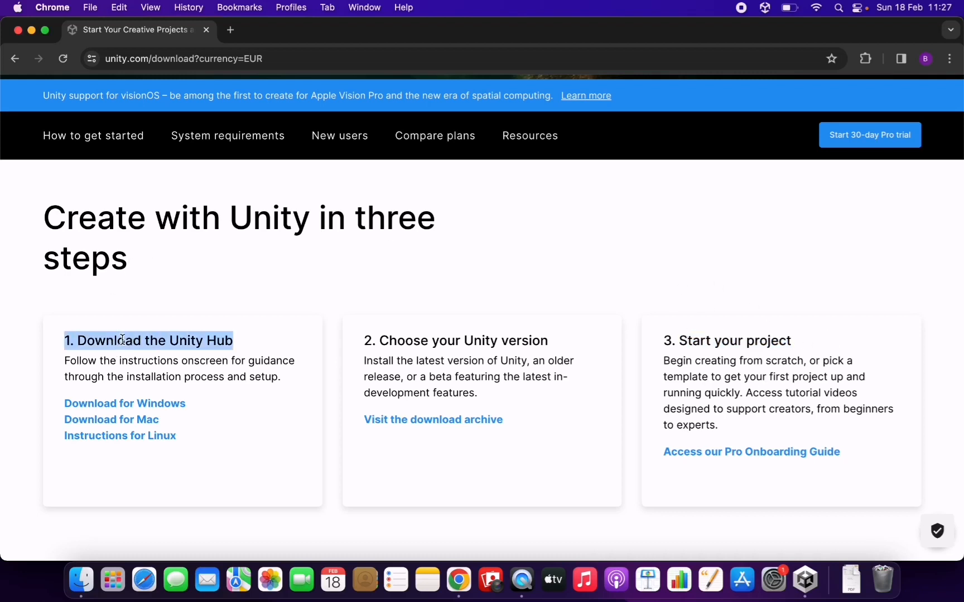
click(262, 349)
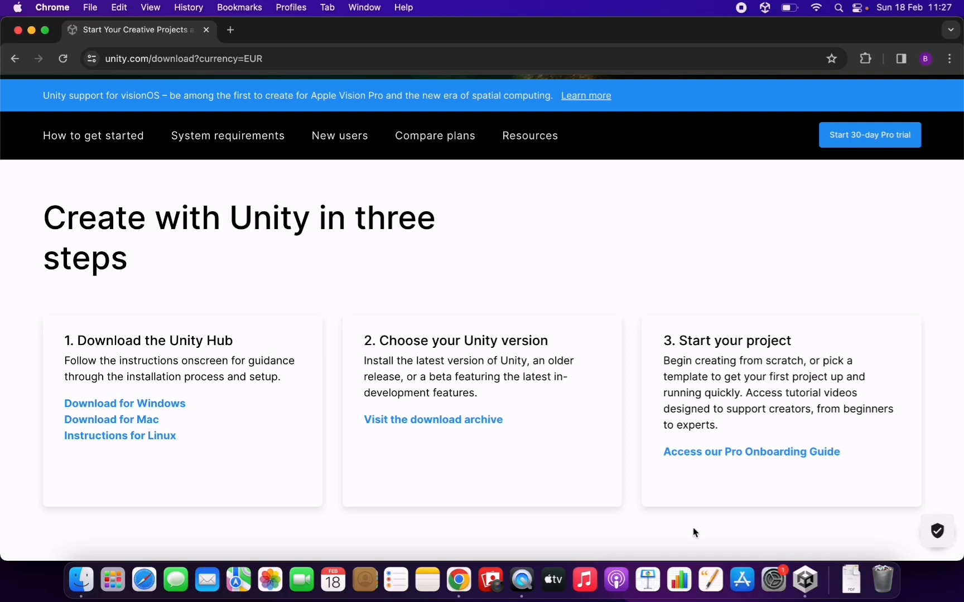
Step: Switch to Unity Hub and view the projects list and the installed editor versions
click(805, 580)
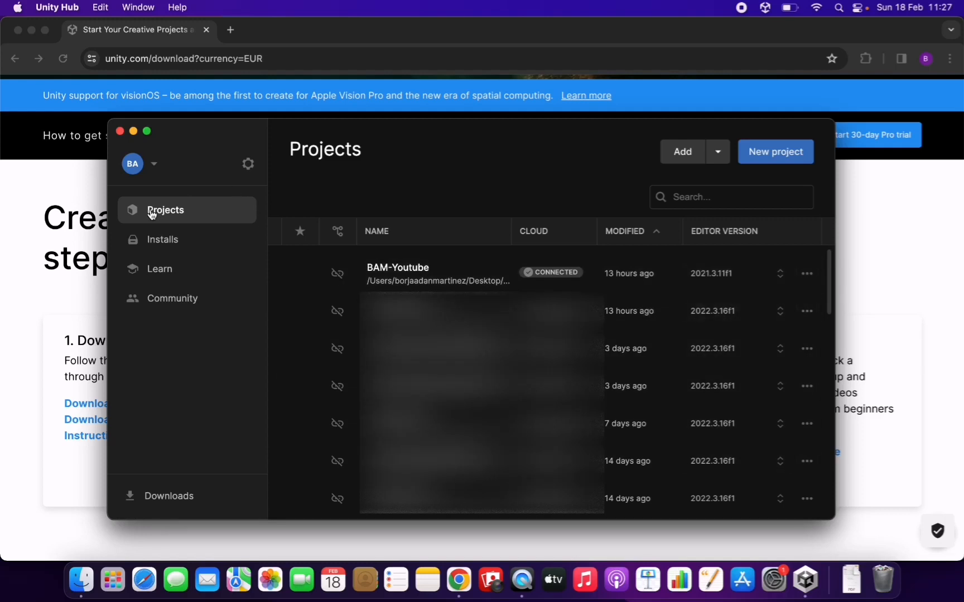
click(161, 245)
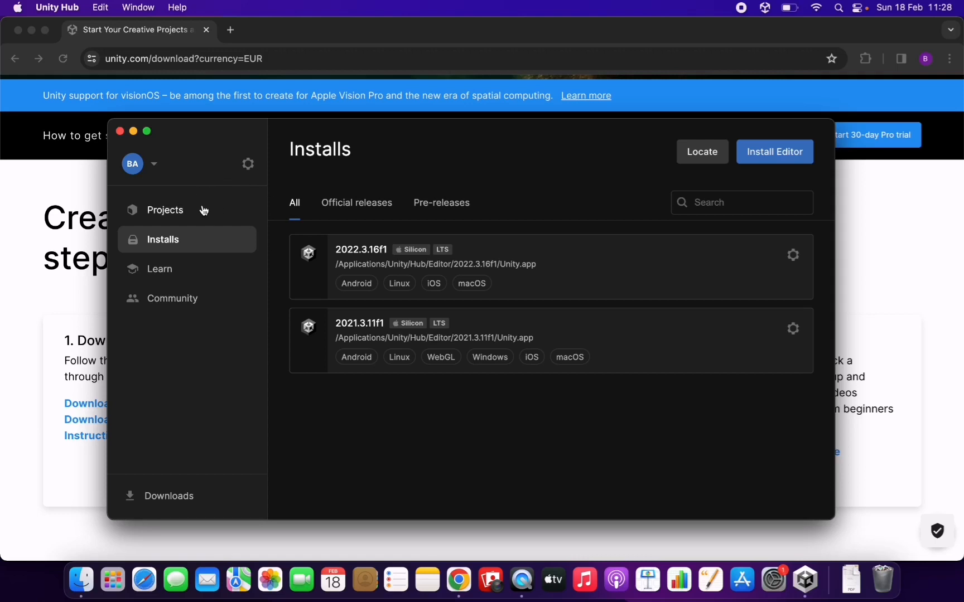
Step: Browse the featured and recommended tutorials in Unity Hub's Learn section
click(180, 275)
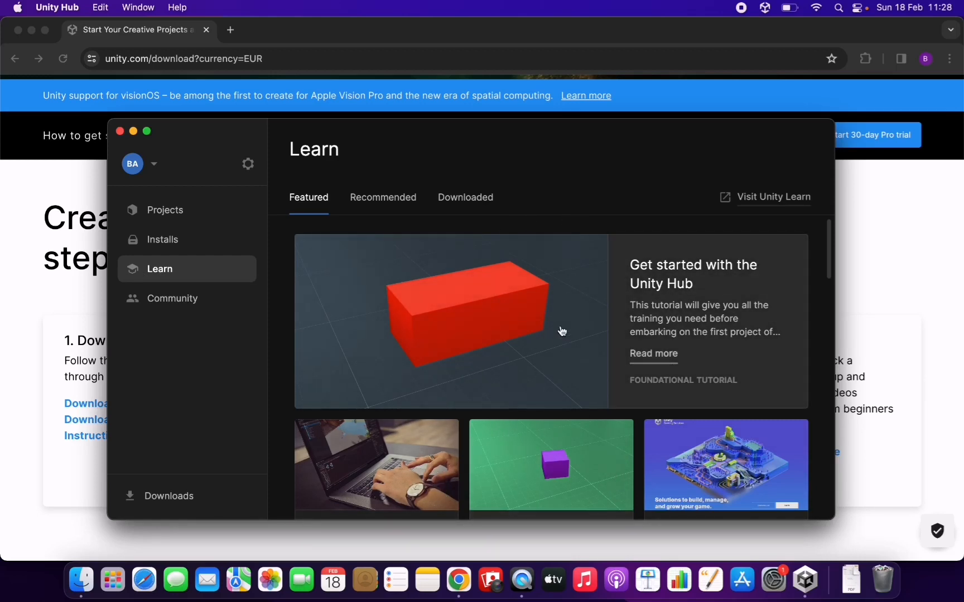
scroll(561, 331, down, 2)
scroll(561, 330, down, 3)
scroll(568, 359, up, 5)
click(397, 200)
scroll(555, 341, down, 3)
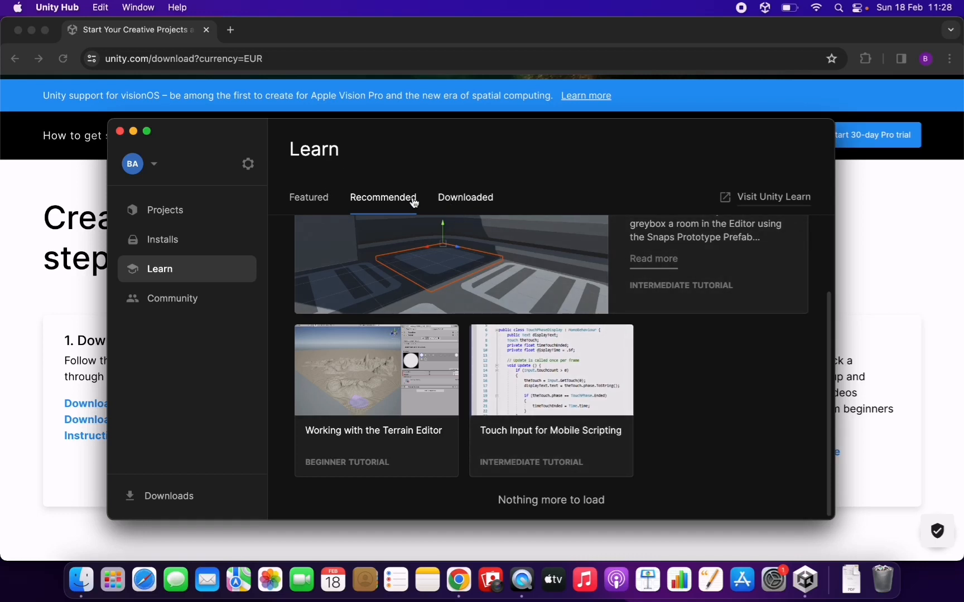
Step: Look through Unity Hub's Community resources, from Unity Muse and the Asset Store to the Blog, Discussions and Forums
click(206, 302)
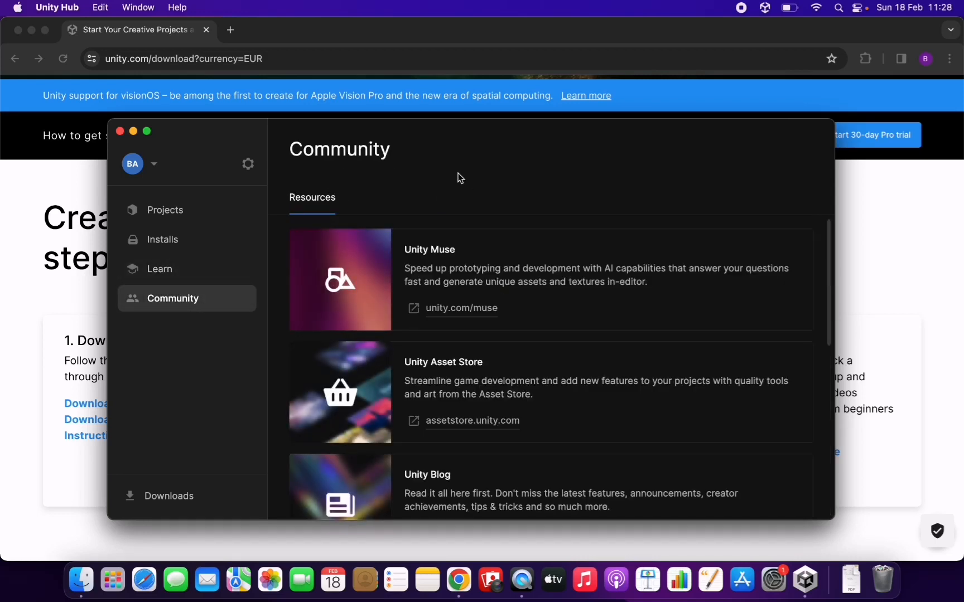
scroll(544, 353, down, 2)
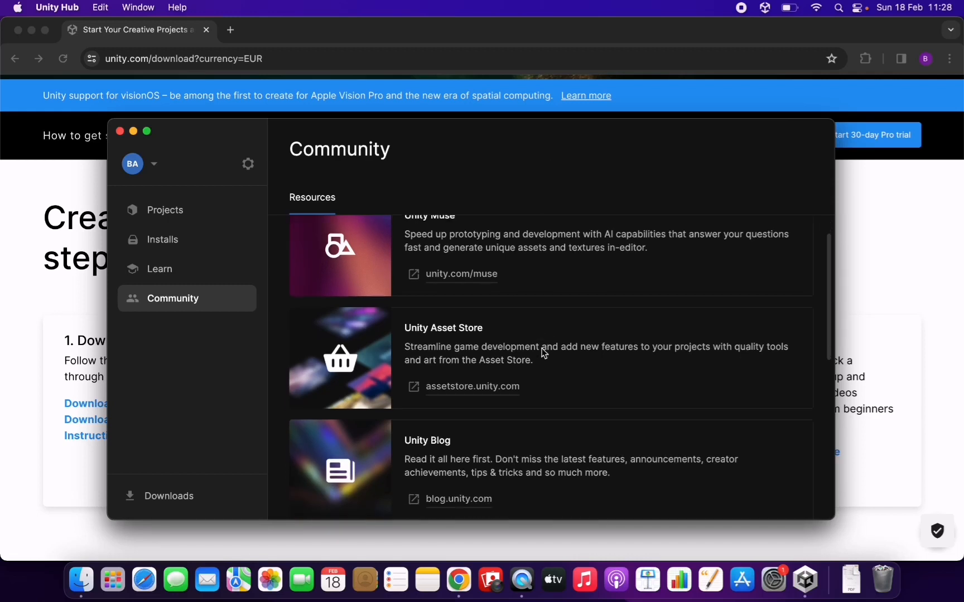
scroll(542, 351, up, 2)
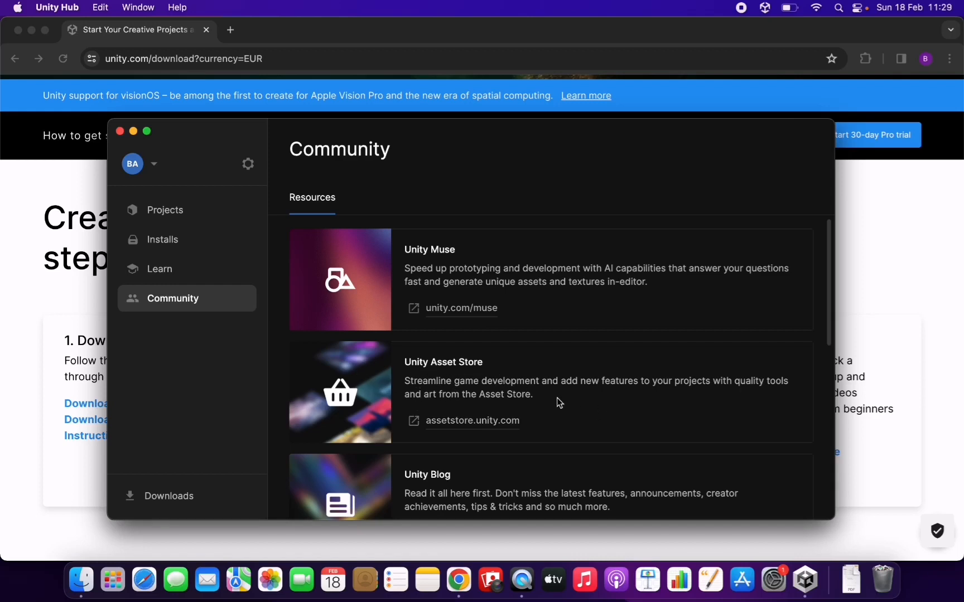
scroll(602, 404, down, 3)
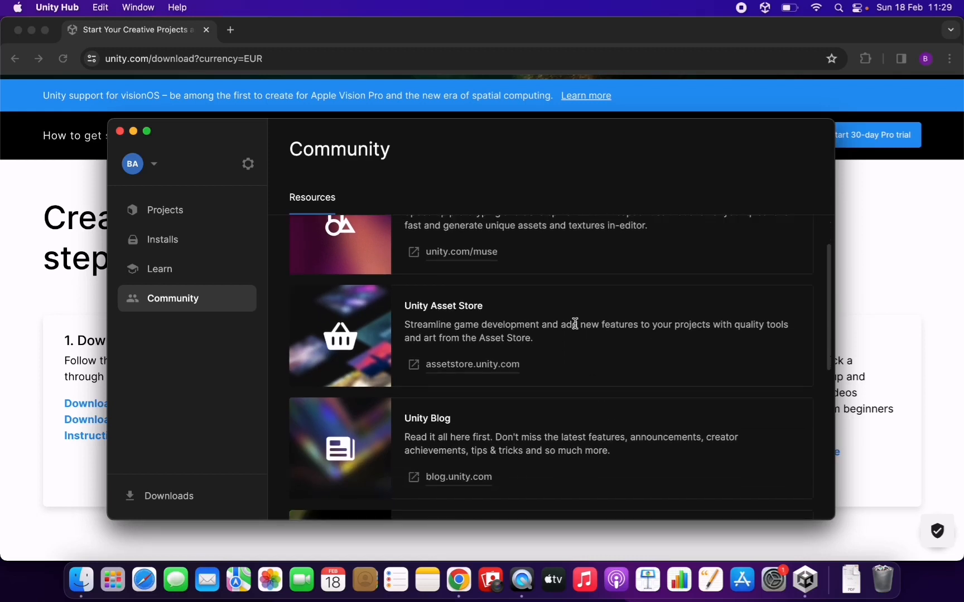
scroll(575, 323, down, 2)
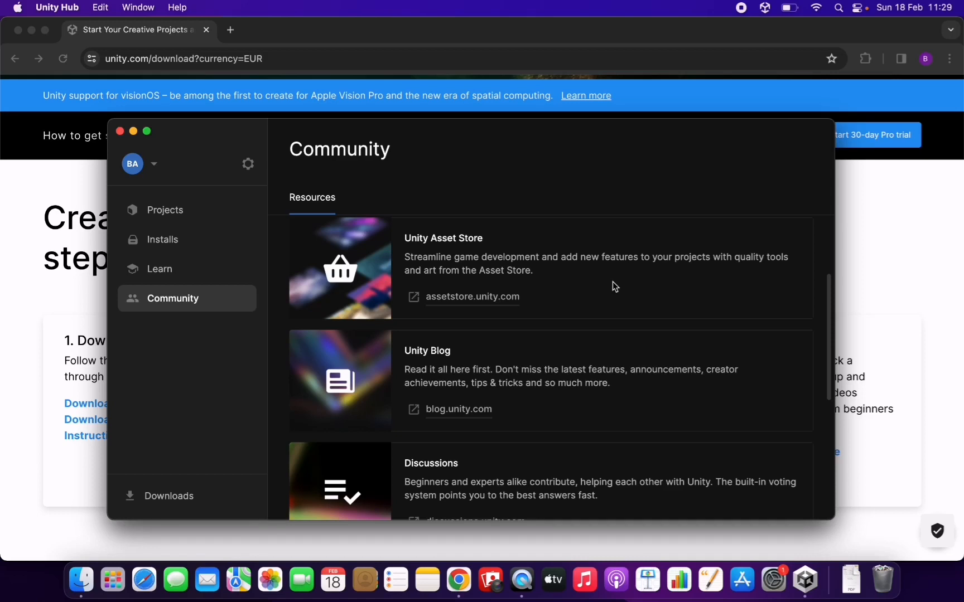
scroll(598, 309, down, 3)
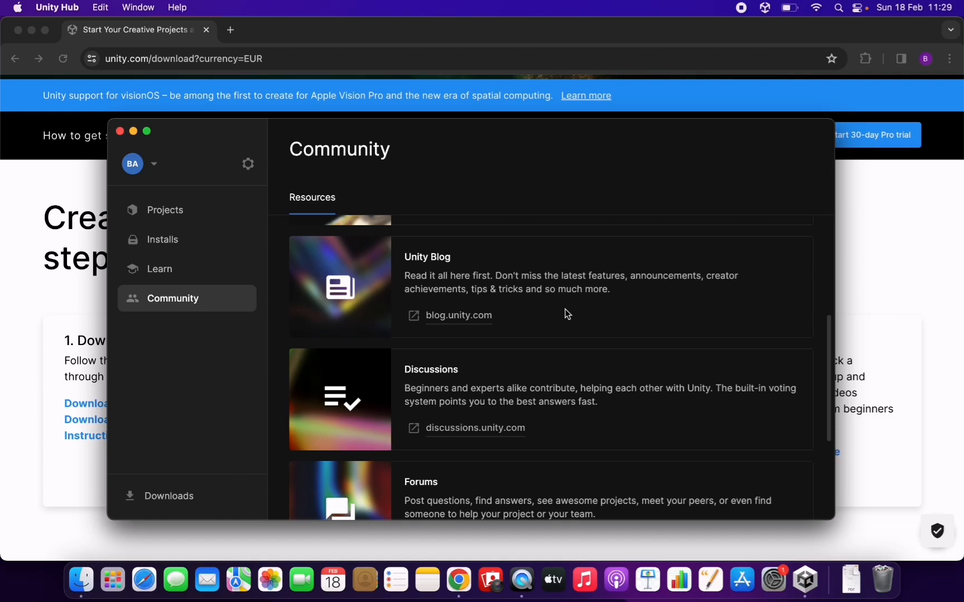
Step: View the remaining Community resources down to Unity Pulse, and return to the projects list
scroll(527, 314, down, 5)
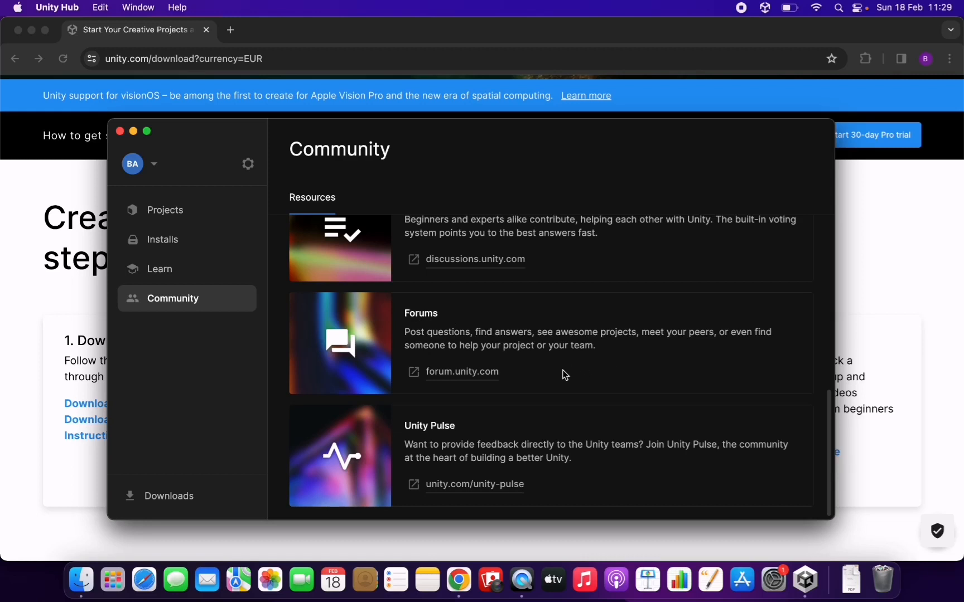
click(200, 214)
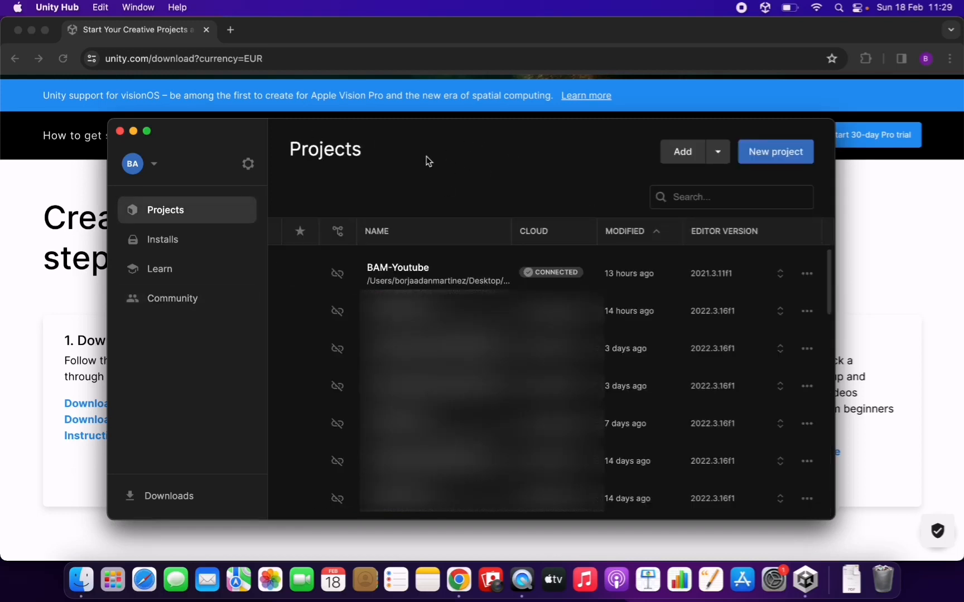
Step: Switch to Chrome and download the Unity Hub for Mac from the first setup step
click(349, 31)
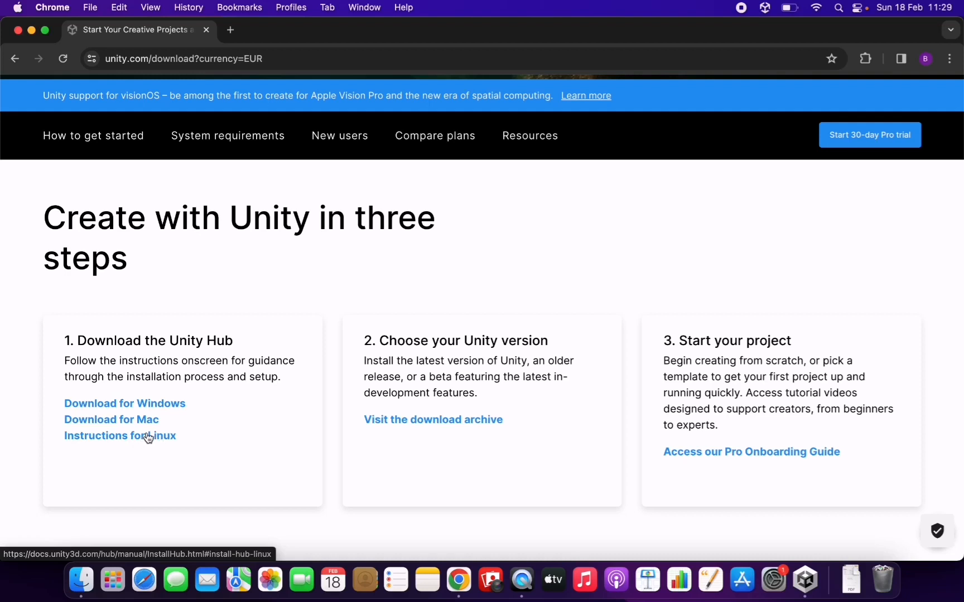
click(128, 428)
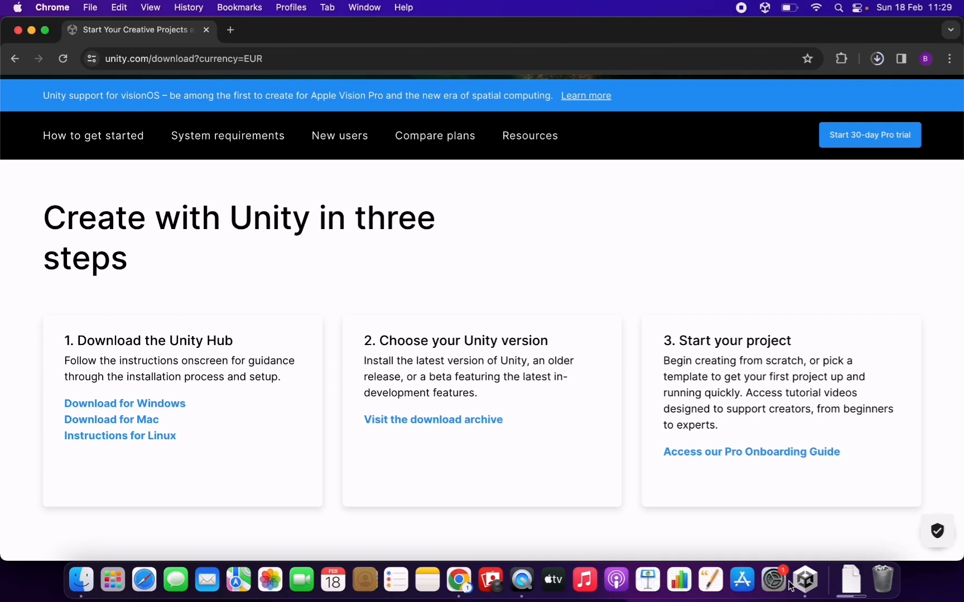
Step: Check the projects list in Unity Hub, and switch back to Chrome to read the setup step about choosing a Unity version
click(807, 580)
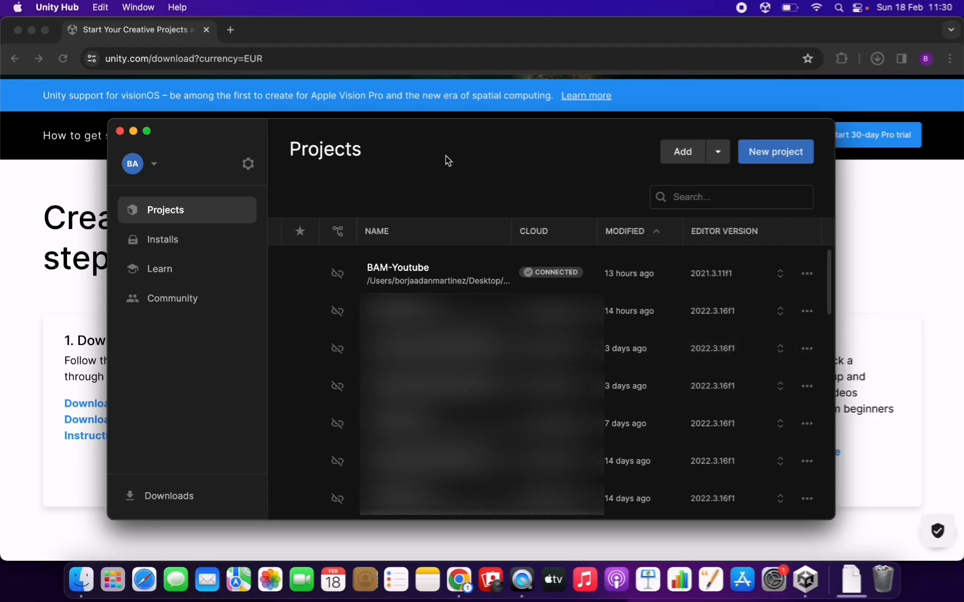
click(377, 29)
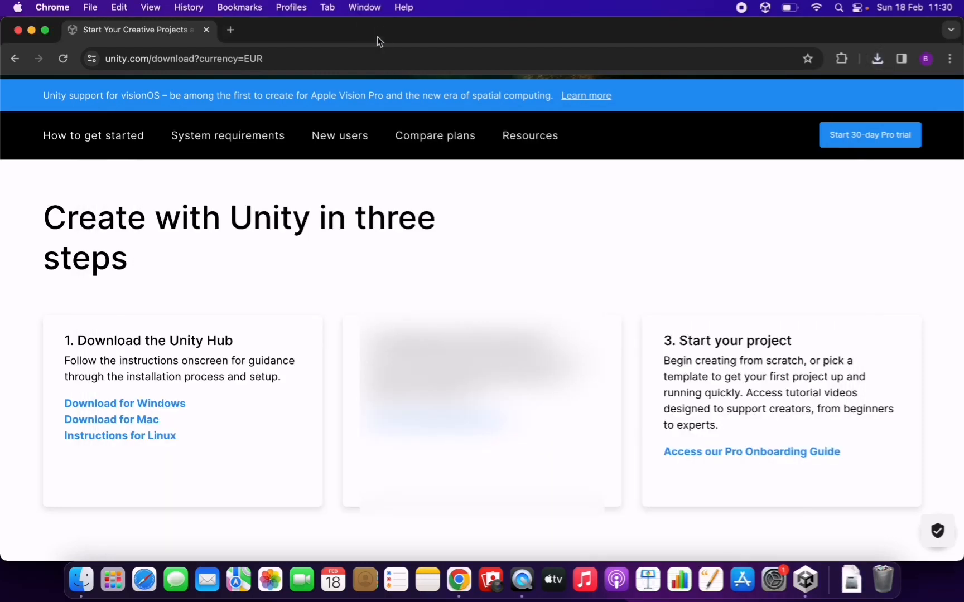
drag(379, 340, 547, 345)
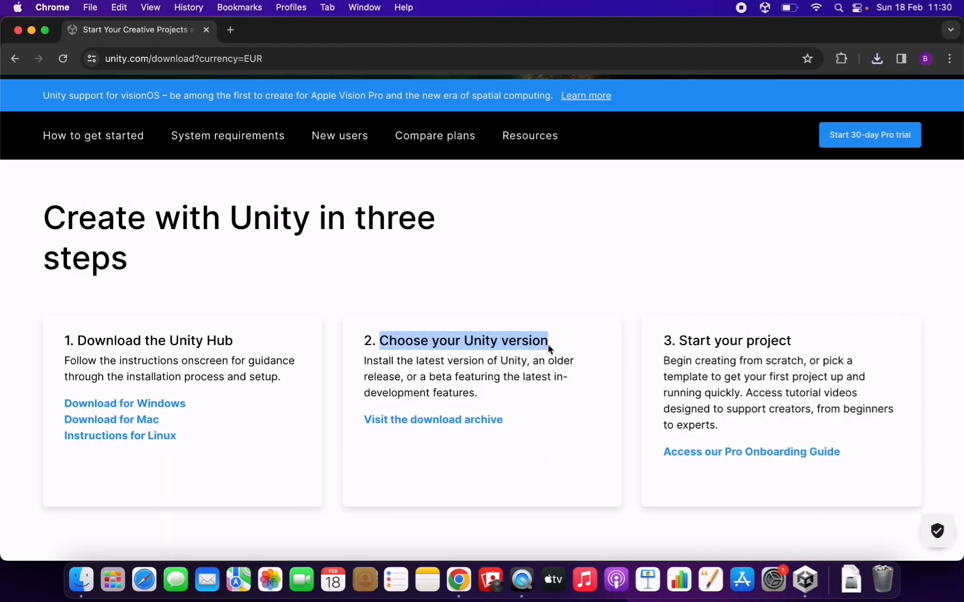
click(566, 343)
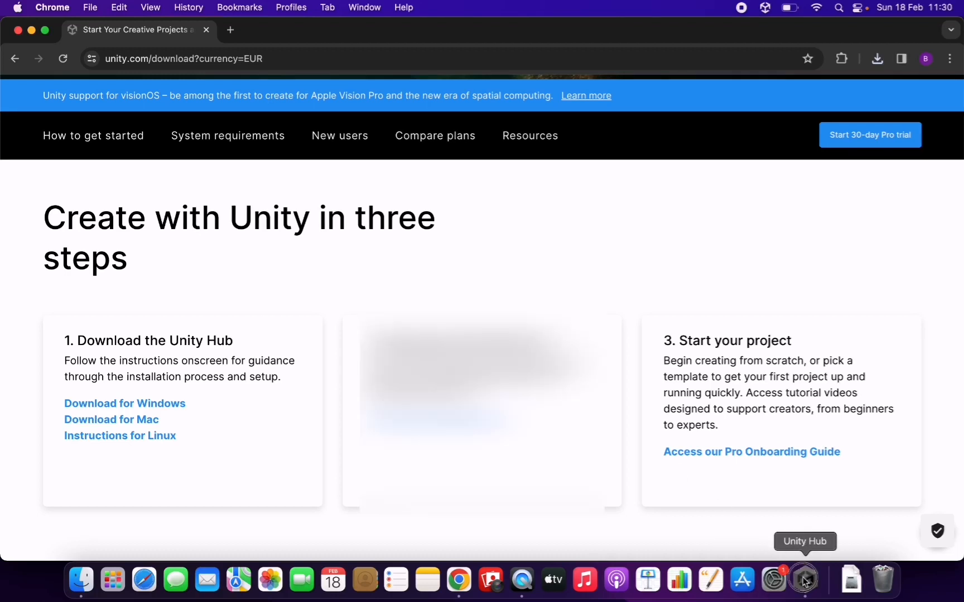
Step: Switch to Unity Hub and view the project location and license settings in its preferences
click(805, 580)
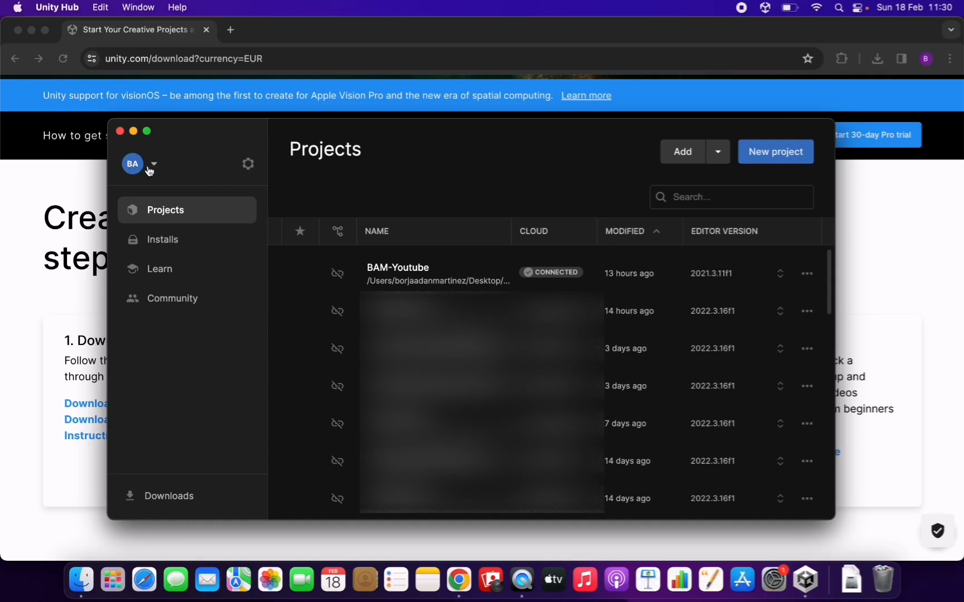
click(248, 169)
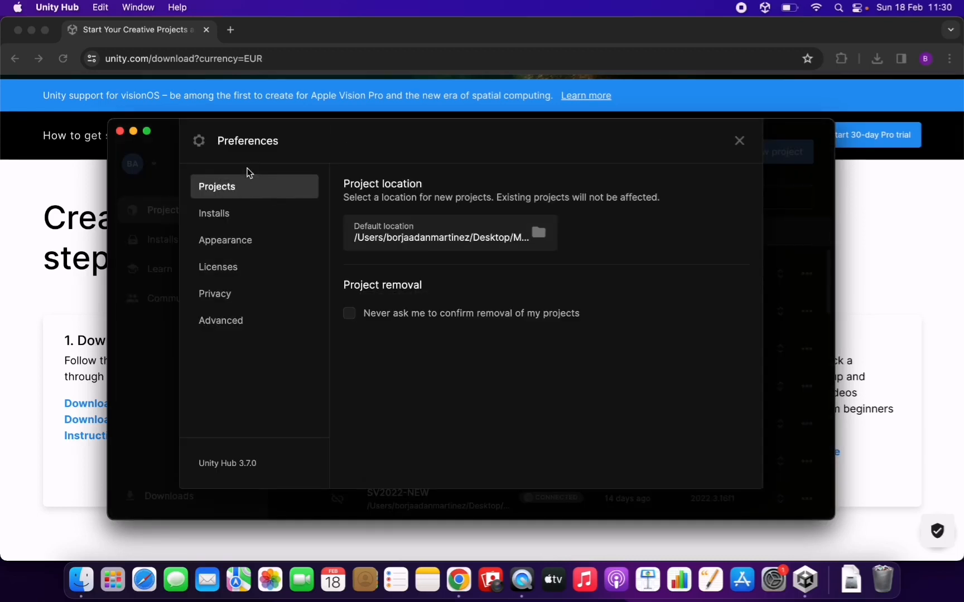
click(267, 266)
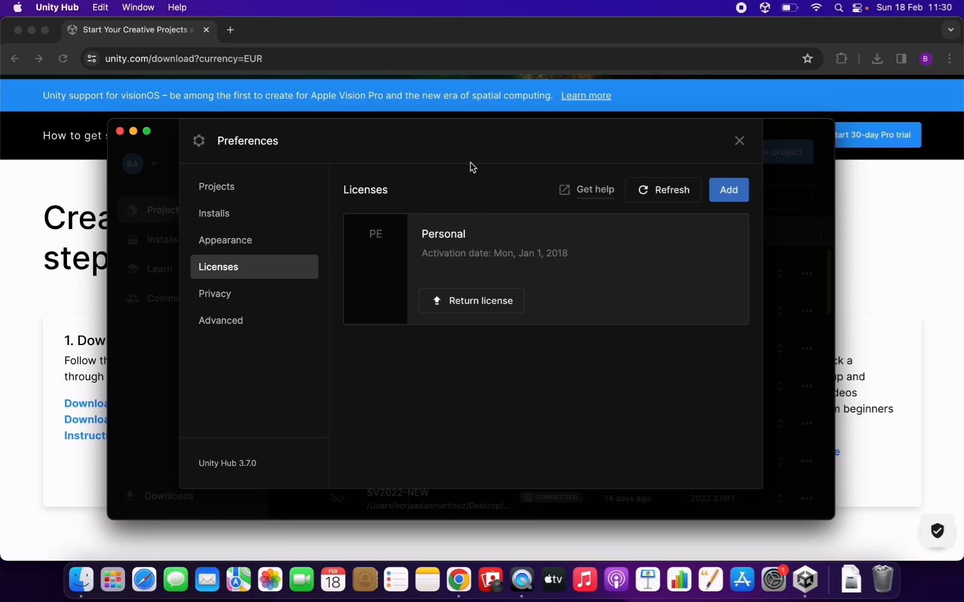
click(739, 140)
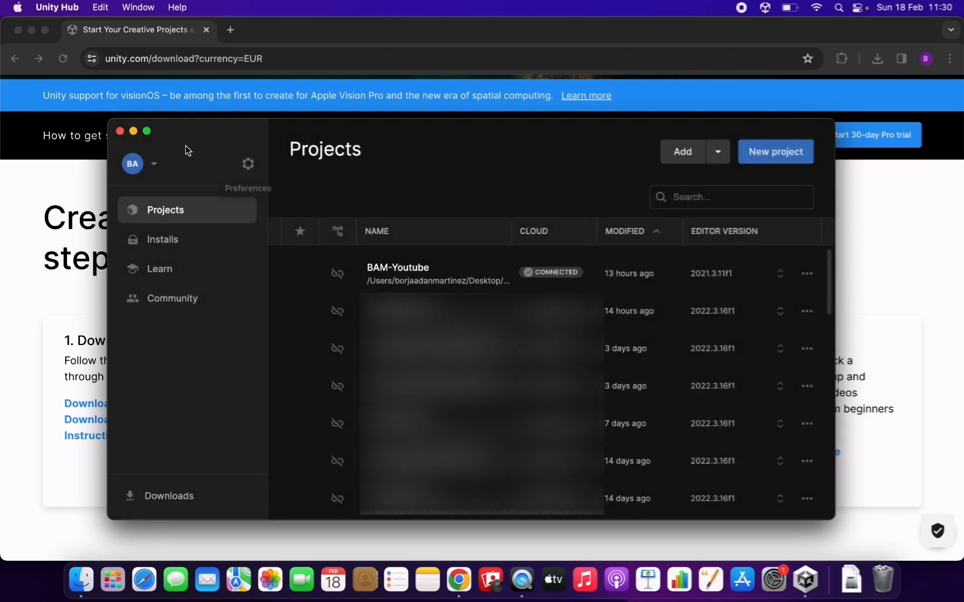
Step: Open the editor installation list from the installed editors and examine the official LTS releases and the recommended version
click(194, 242)
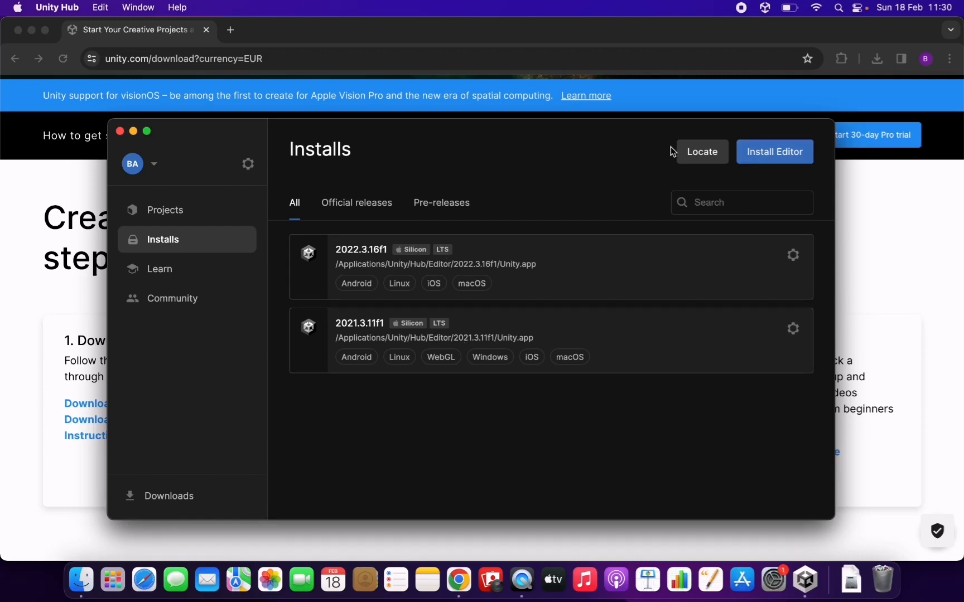
click(767, 158)
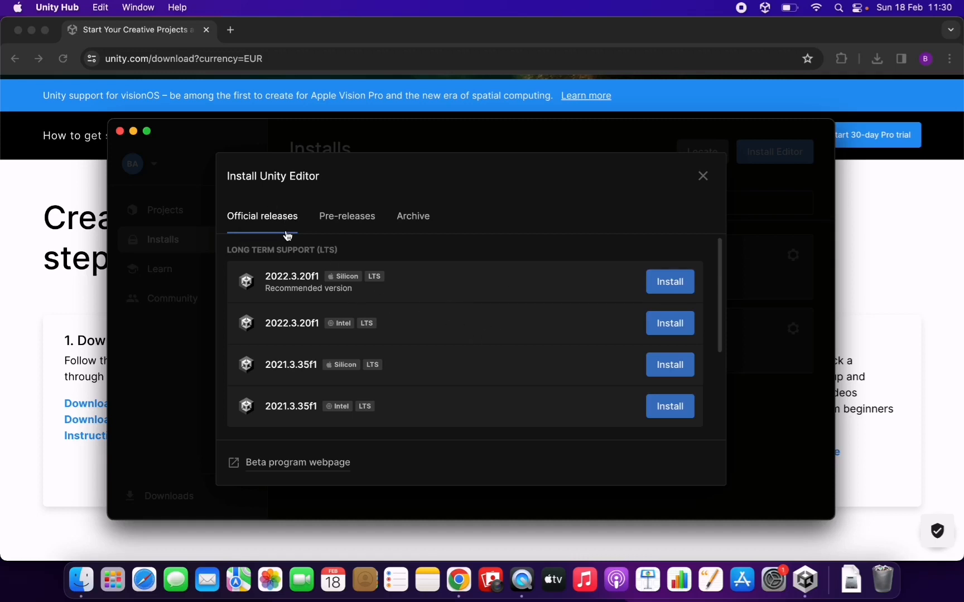
click(266, 288)
drag(266, 289, 360, 290)
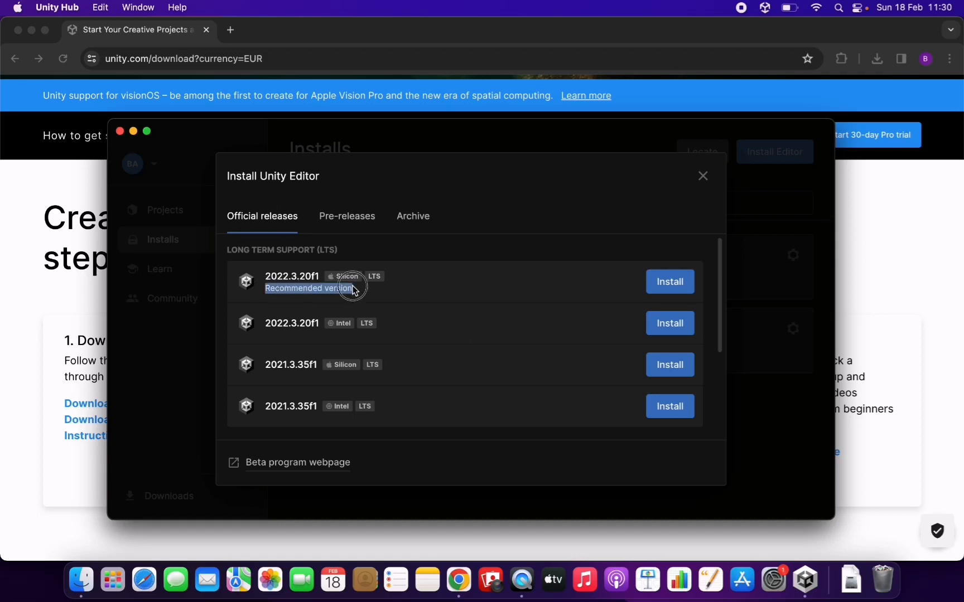
click(364, 293)
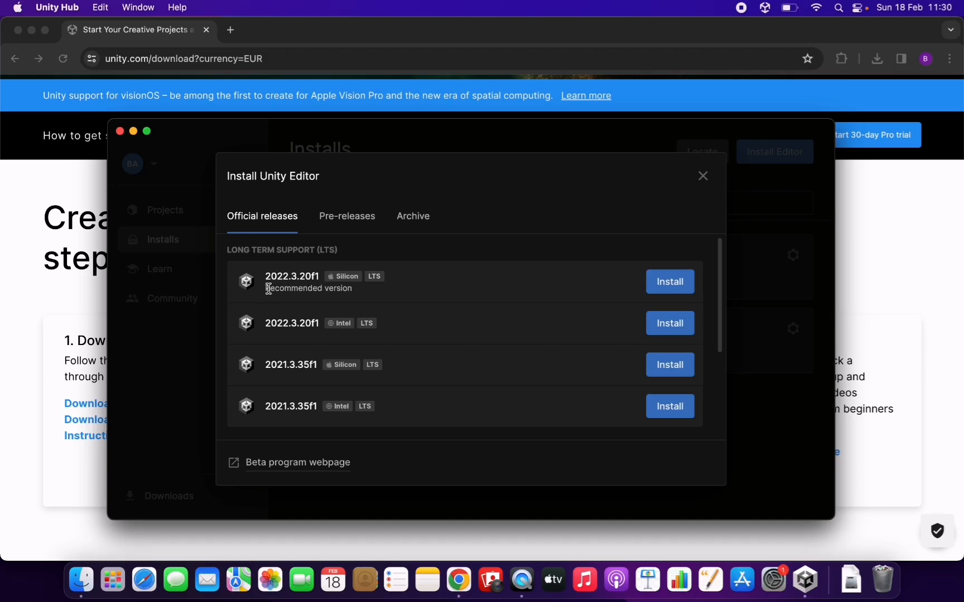
drag(268, 289, 349, 288)
triple_click(334, 291)
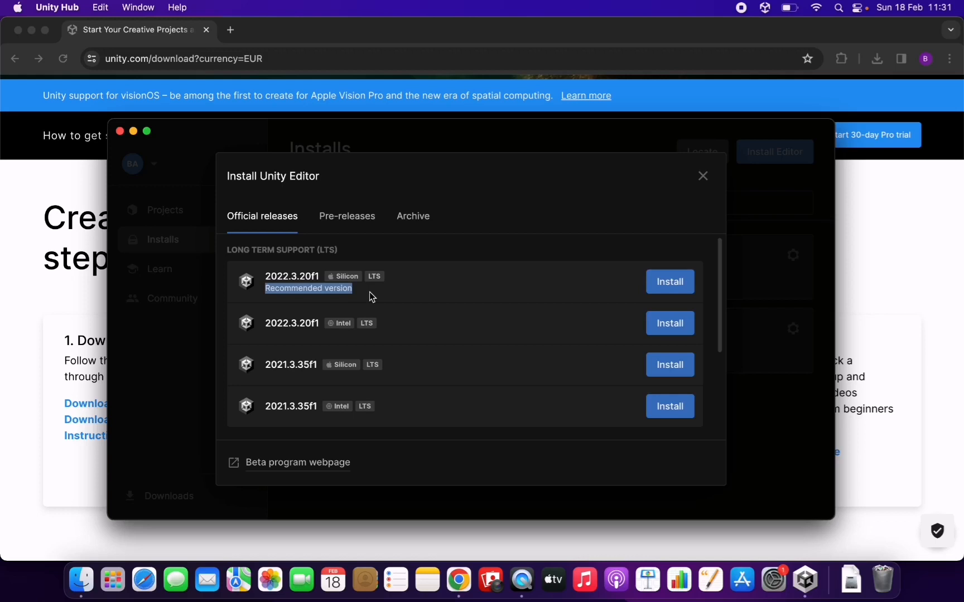
click(369, 292)
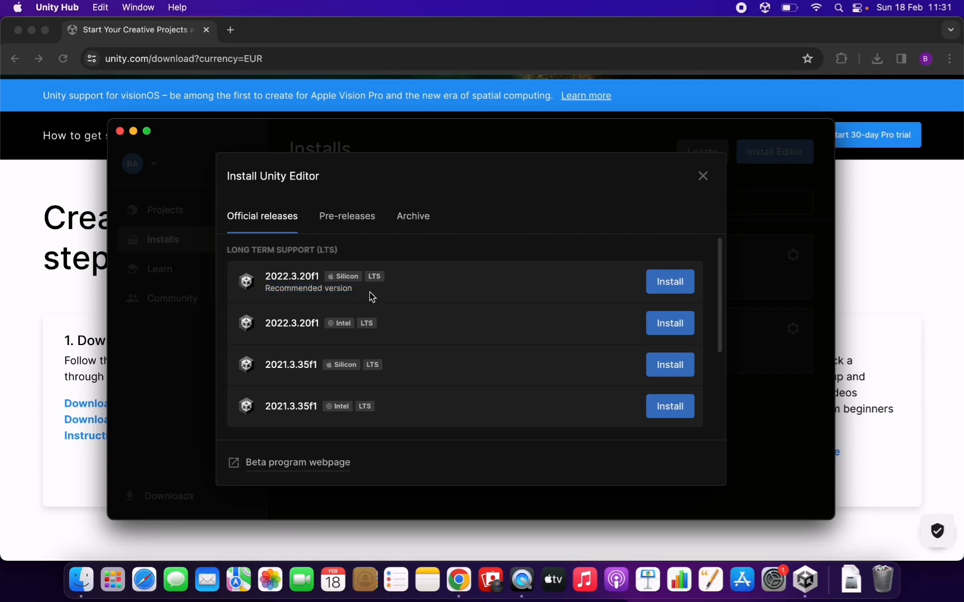
double_click(310, 289)
Step: Start installing Unity 2022.3.20f1 for Apple Silicon and look through its dev tools and platform modules
click(675, 281)
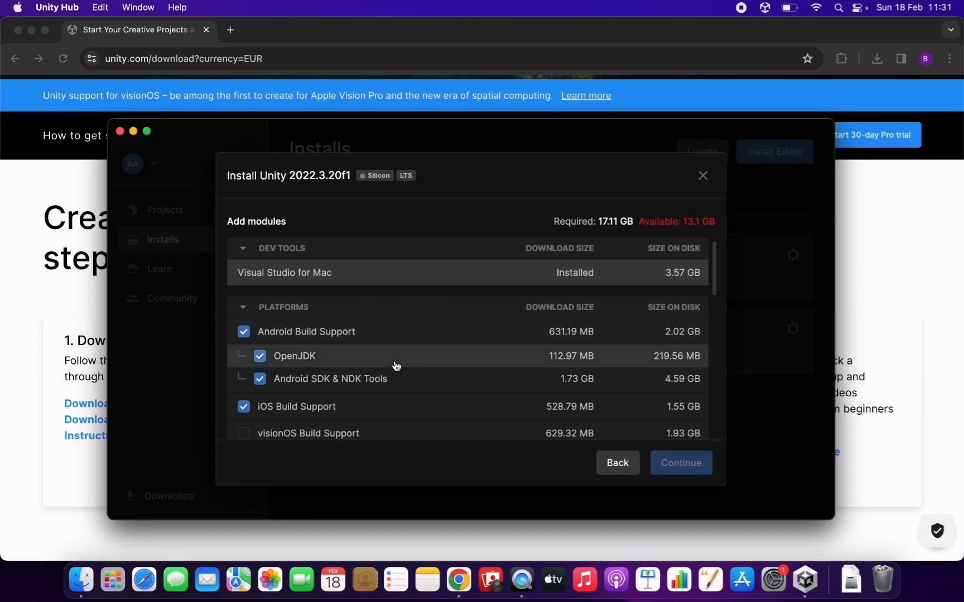
scroll(394, 366, down, 5)
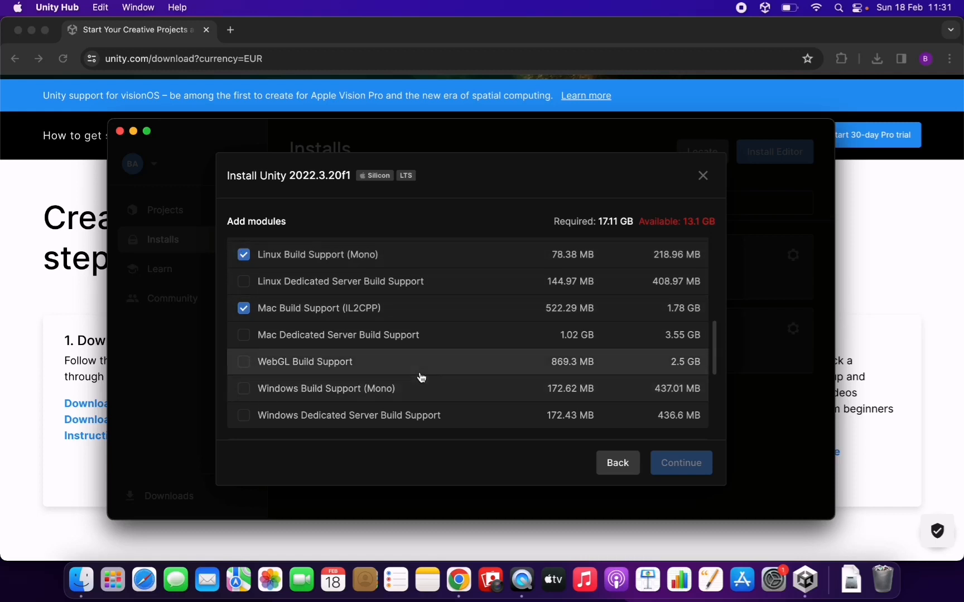
scroll(420, 376, up, 5)
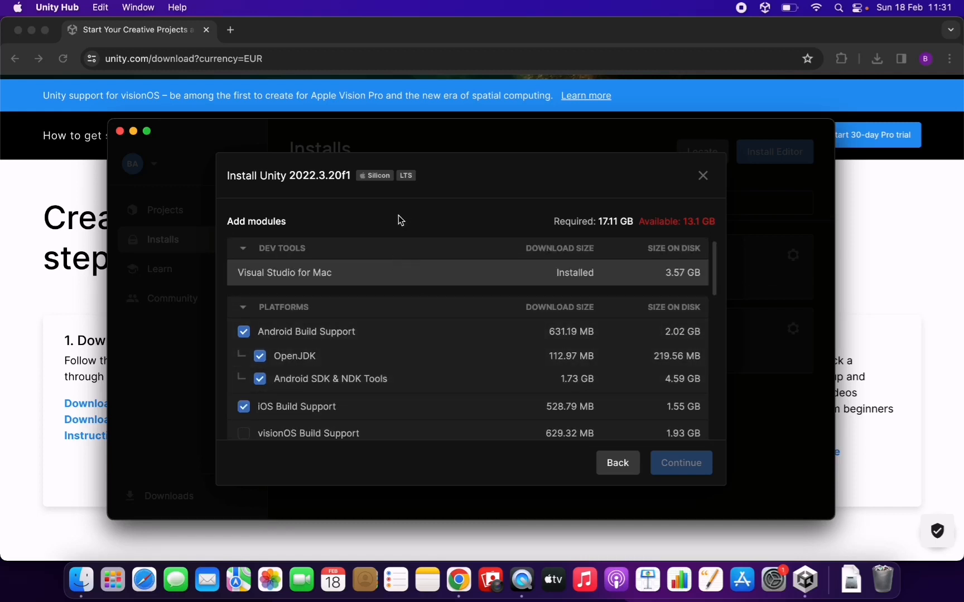
scroll(383, 370, down, 3)
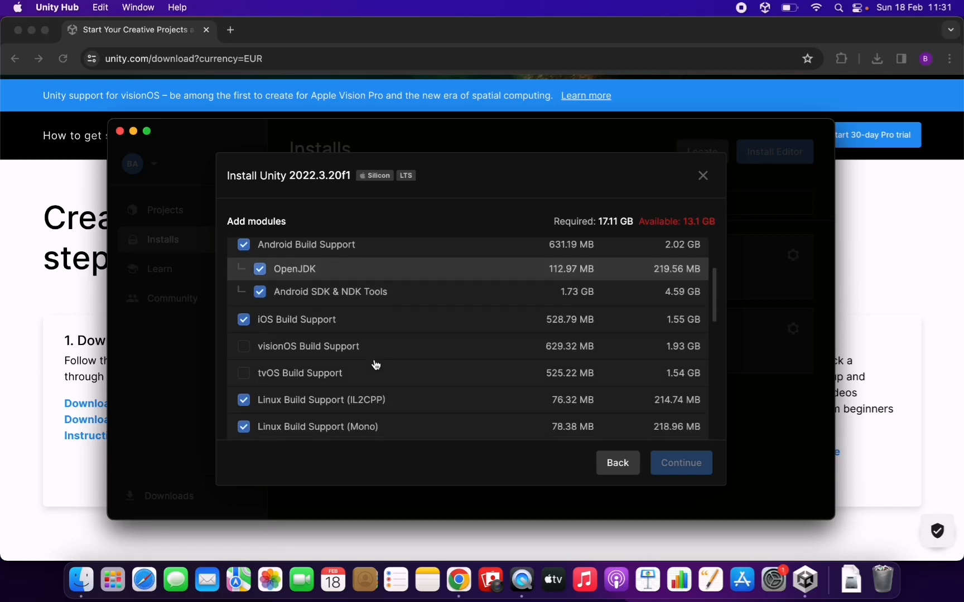
scroll(340, 291, up, 3)
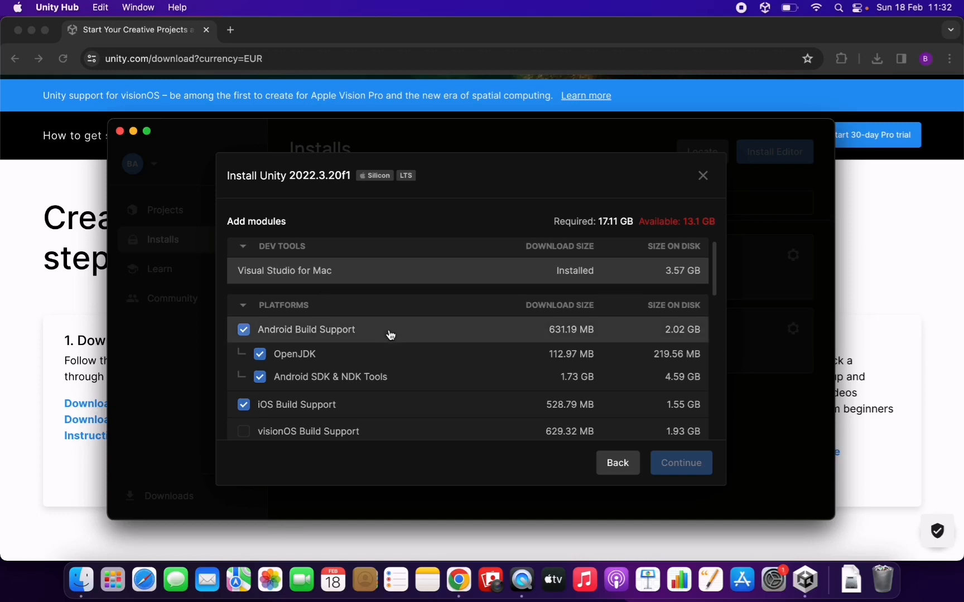
scroll(390, 335, down, 2)
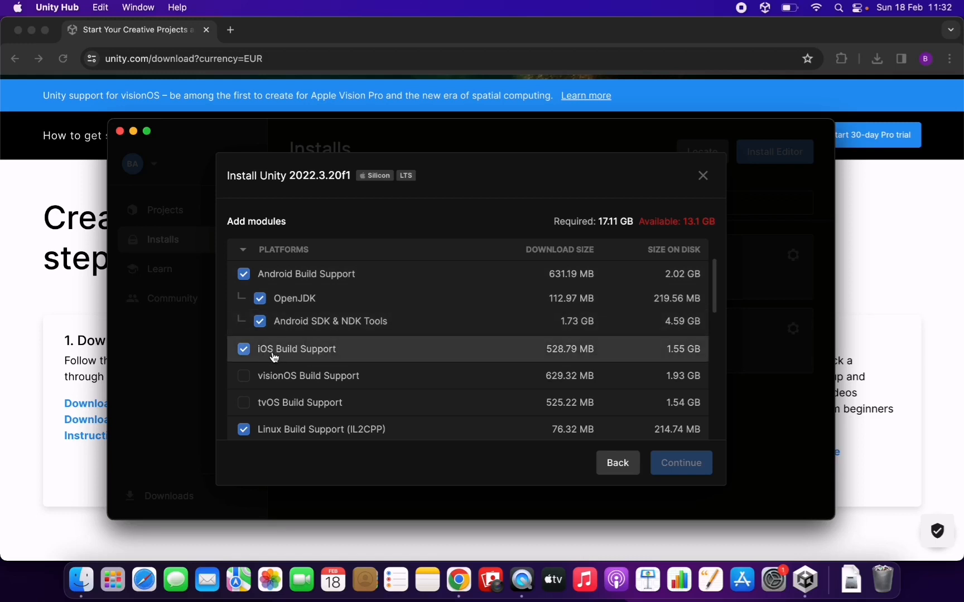
Step: Exclude iOS Build Support from the installation, review the other platform modules and language packs, and close the installer without installing
click(252, 355)
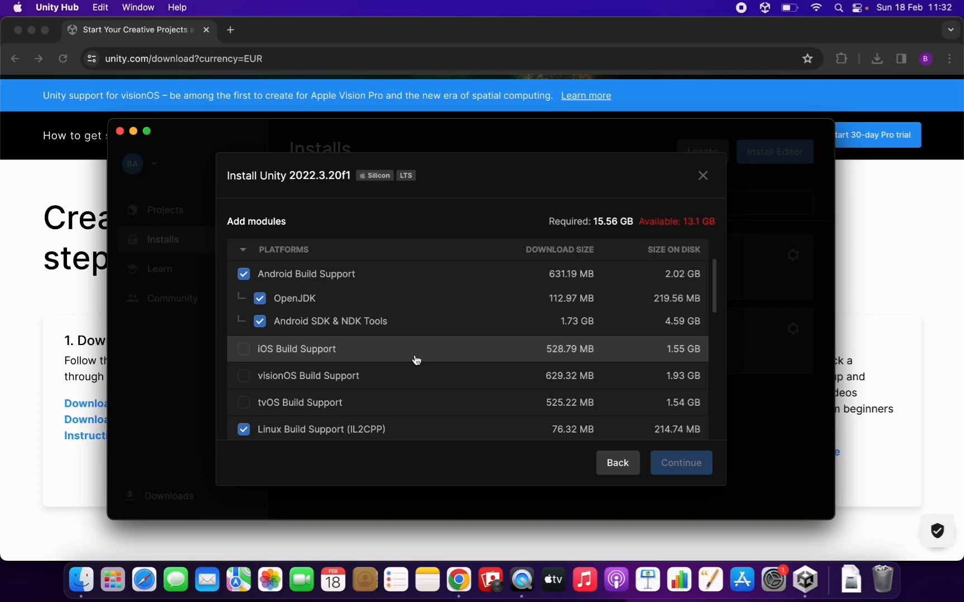
scroll(416, 357, down, 5)
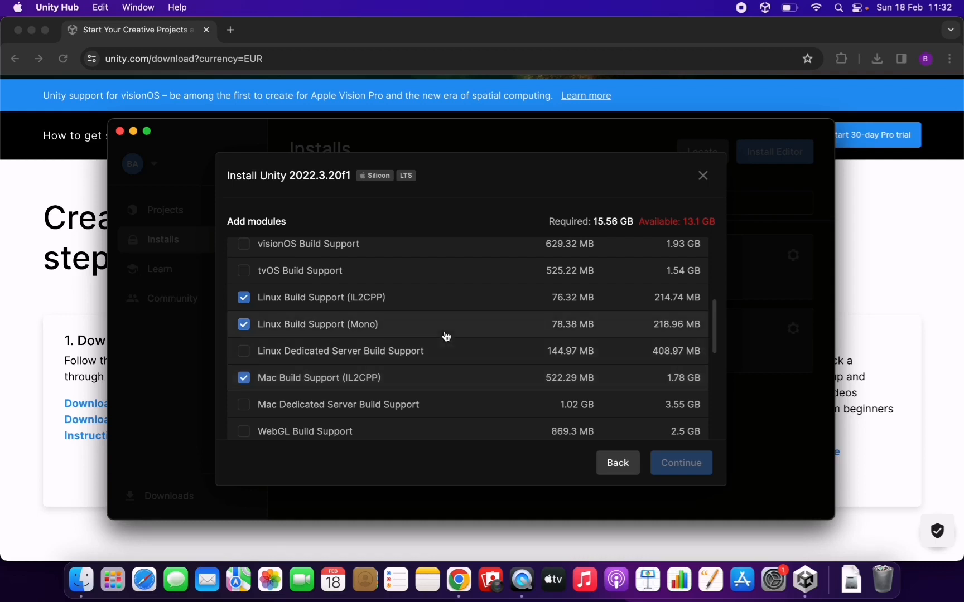
scroll(445, 336, down, 5)
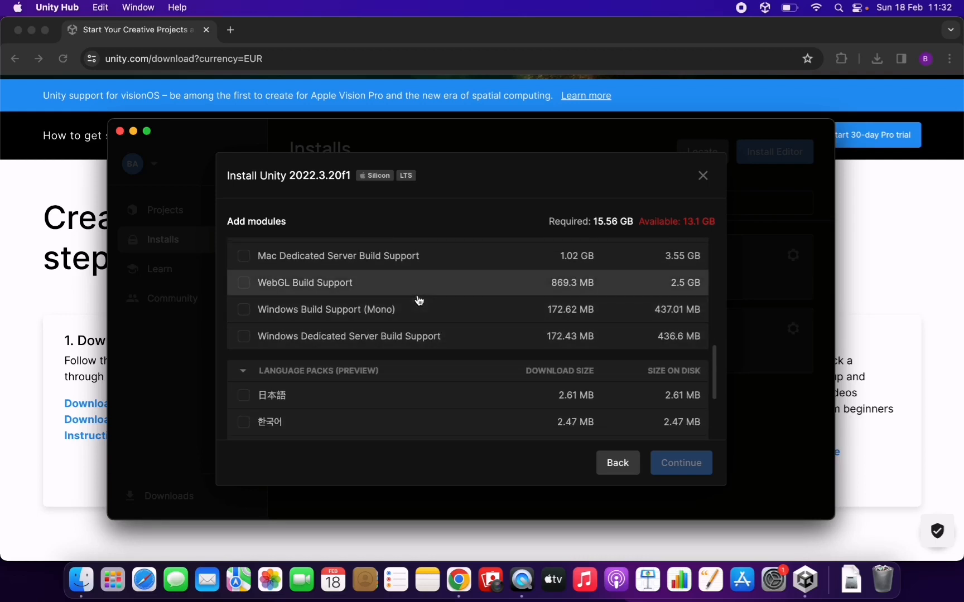
scroll(419, 300, up, 10)
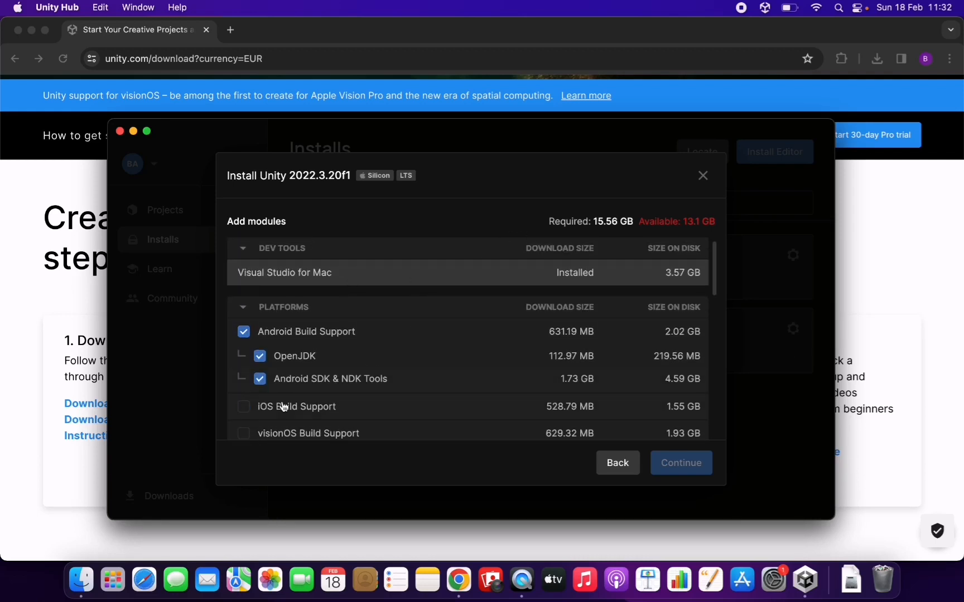
scroll(424, 389, down, 6)
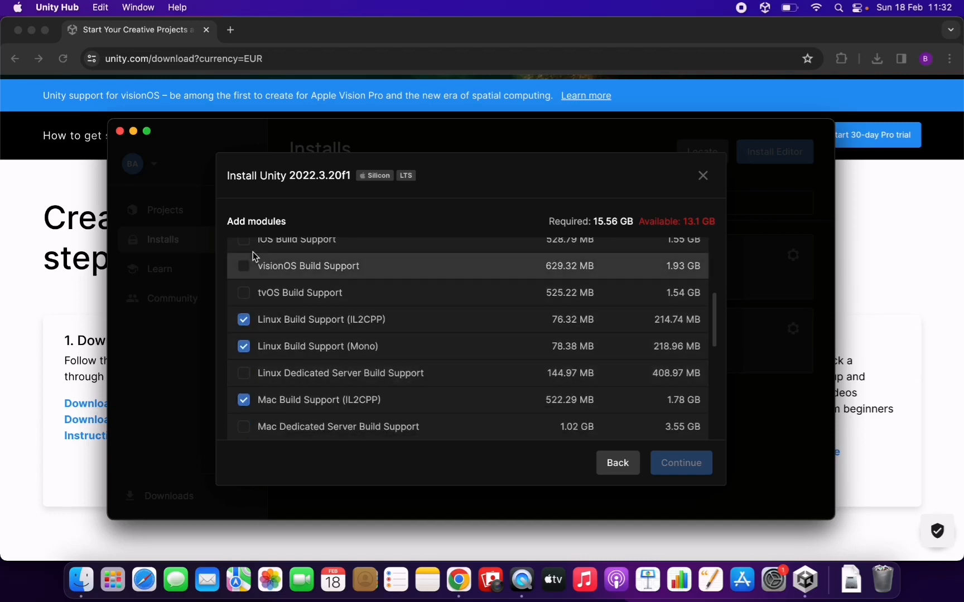
scroll(253, 257, up, 5)
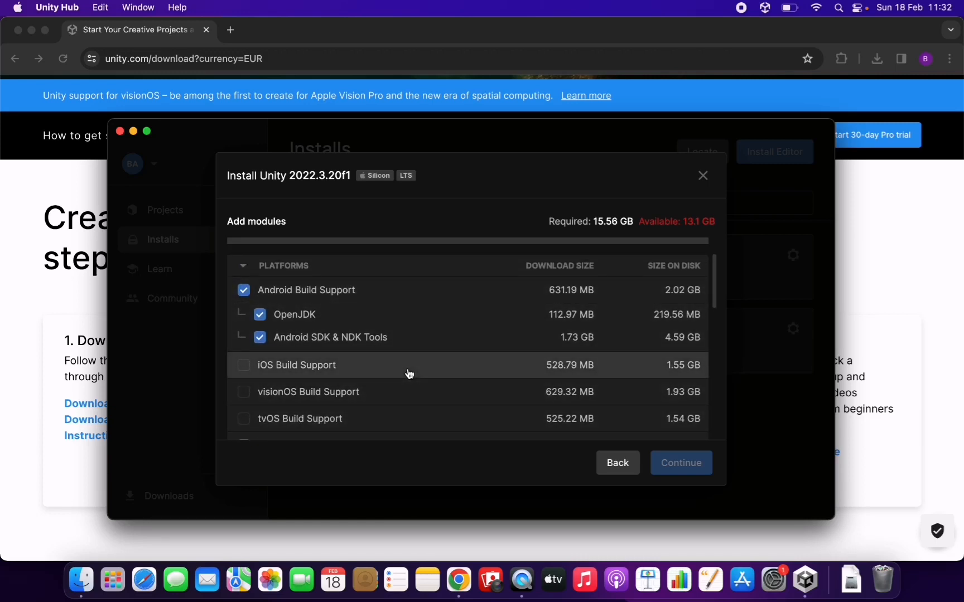
scroll(407, 361, down, 10)
scroll(362, 306, up, 10)
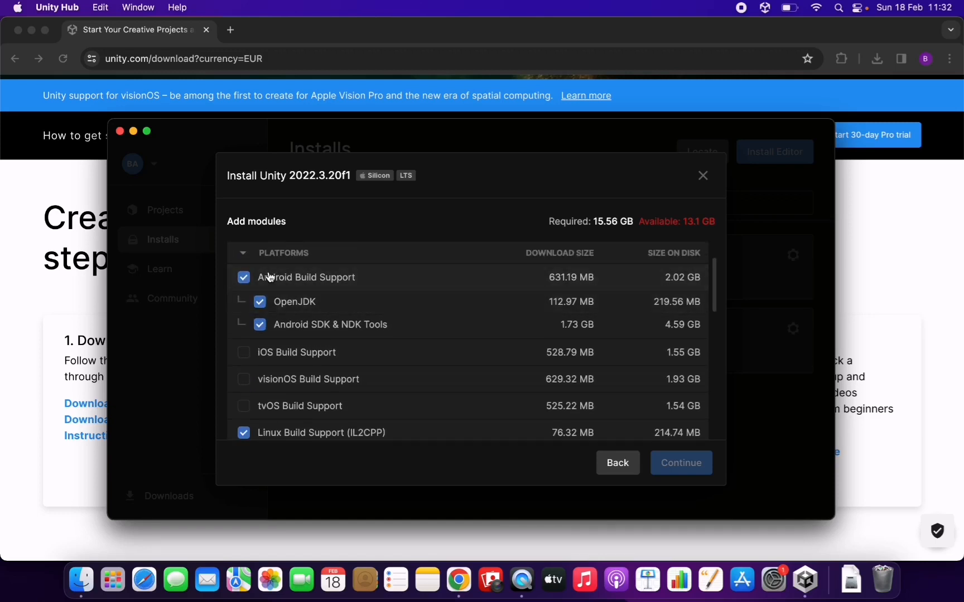
scroll(364, 368, up, 2)
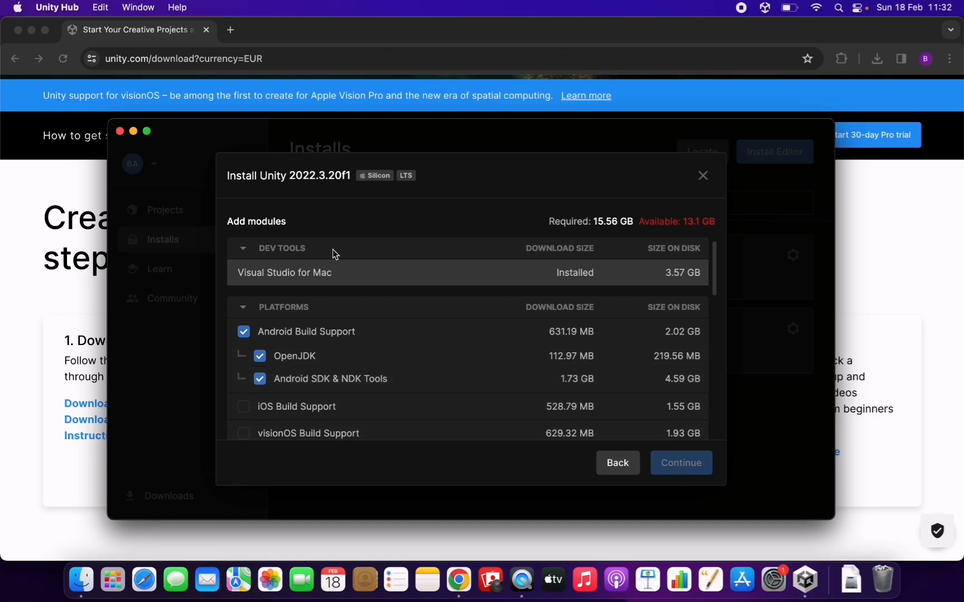
click(703, 176)
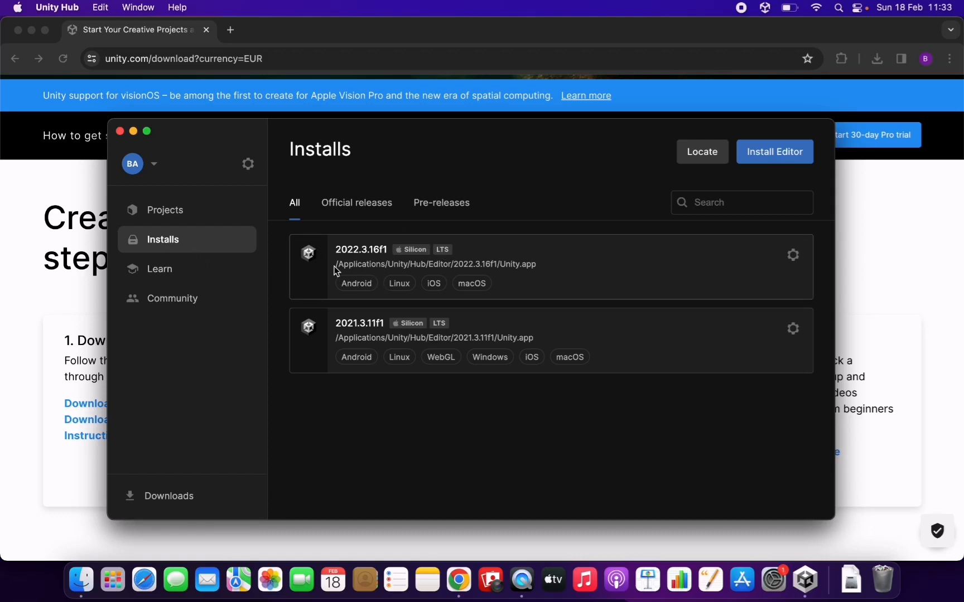
Step: Return to the projects list and switch back to the Unity download page in Chrome
click(187, 212)
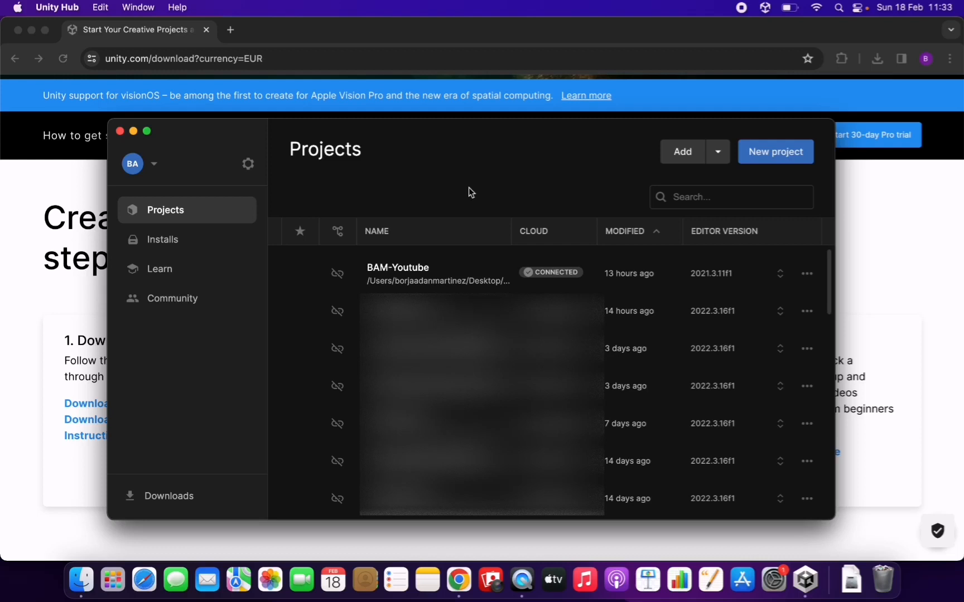
click(372, 30)
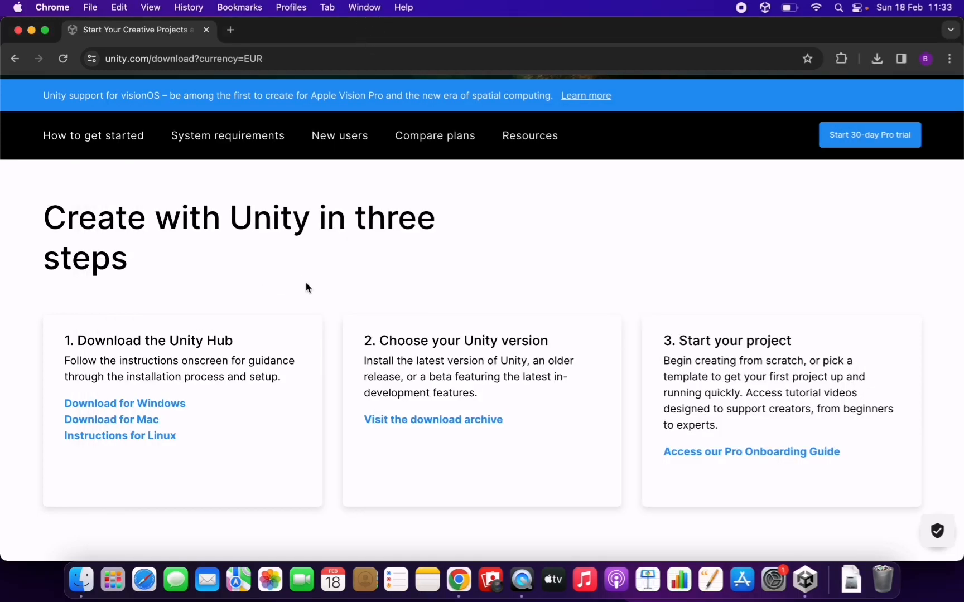